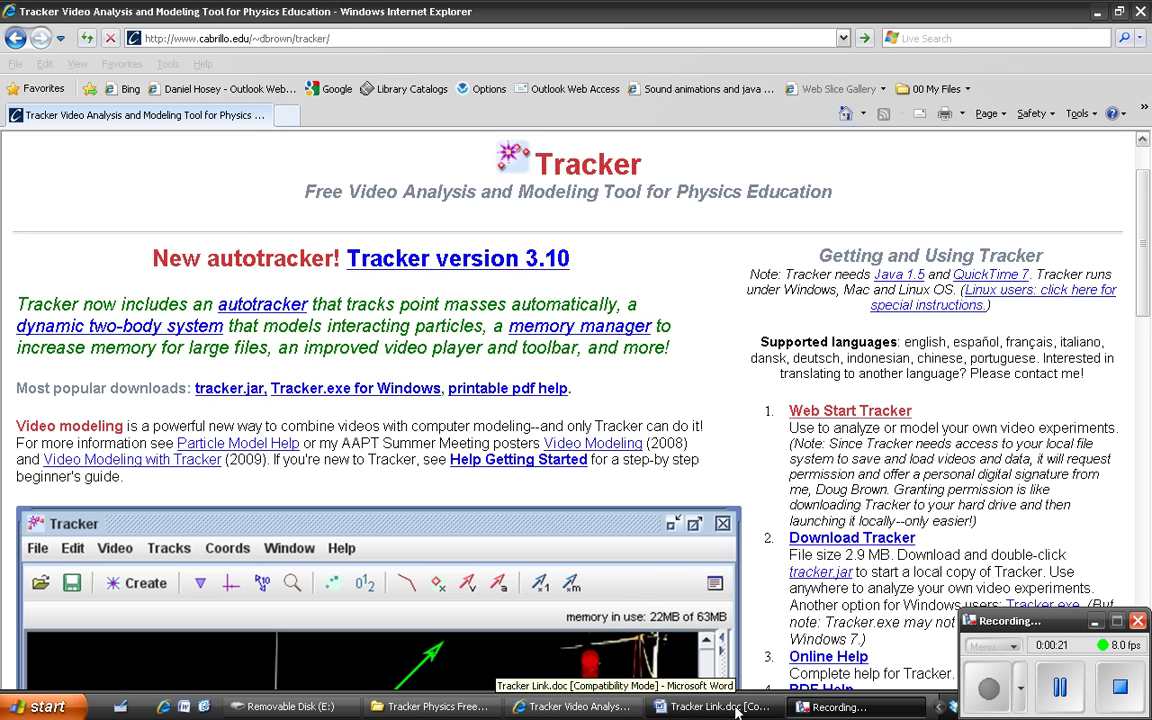
- Launch Tracker.exe from the Tracker Physics Freeware folder
click(710, 708)
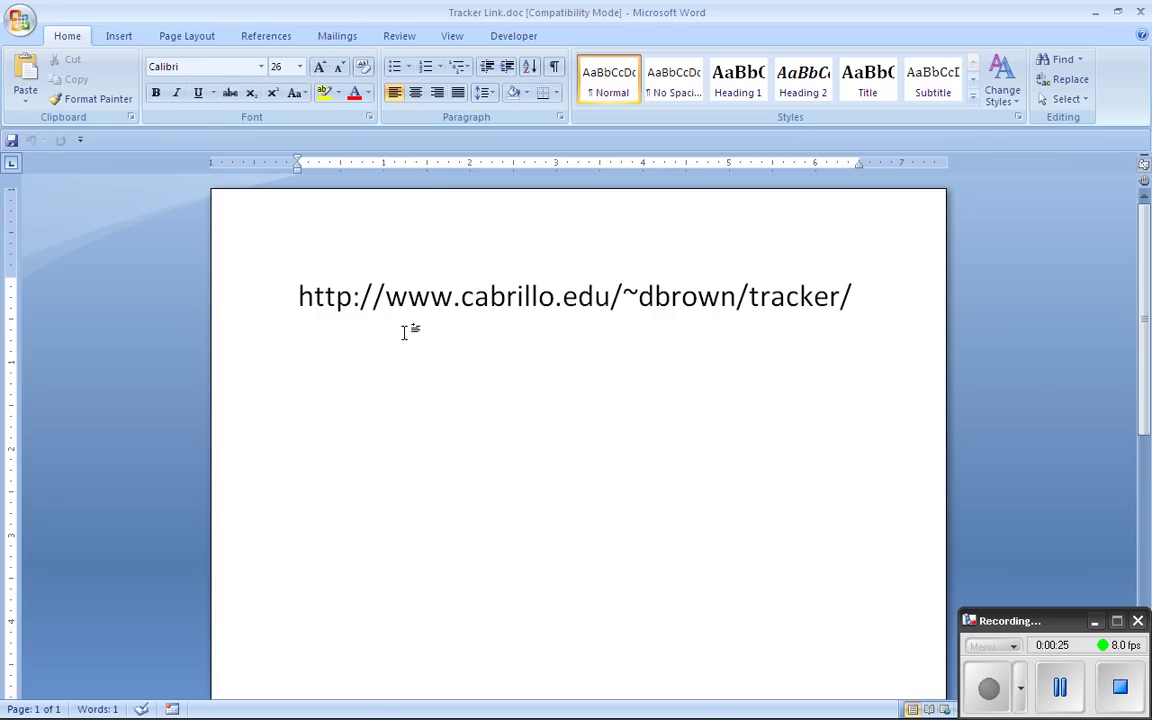
mouse_move(655, 713)
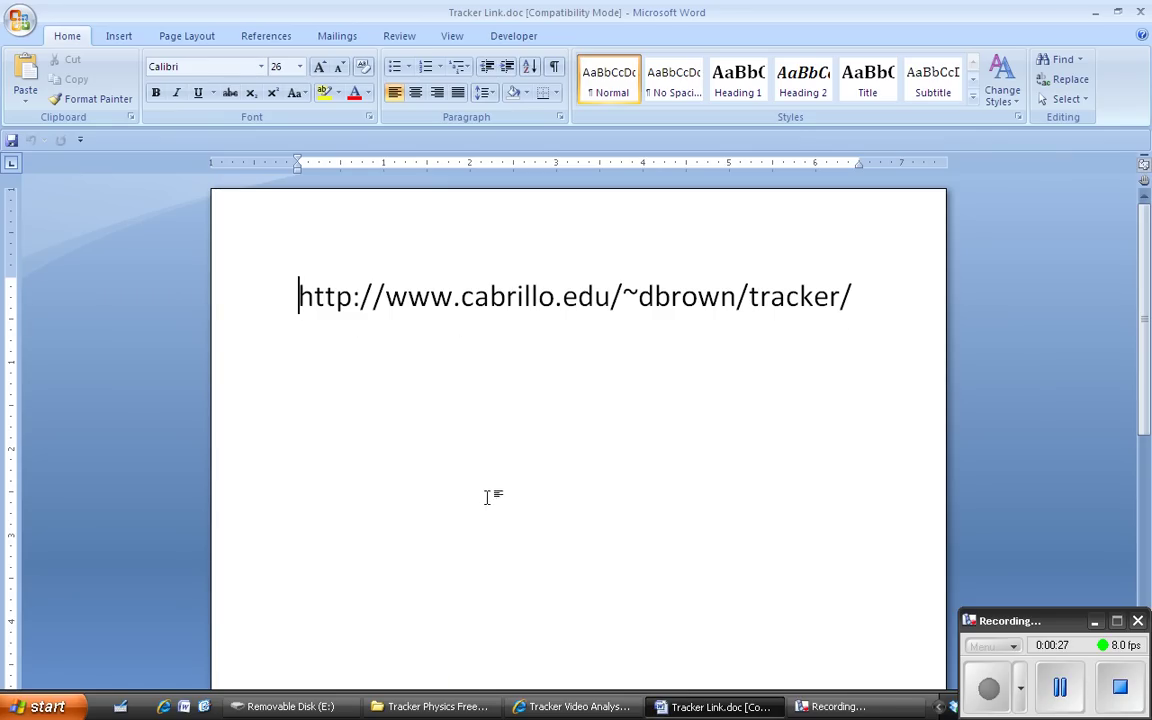
click(448, 705)
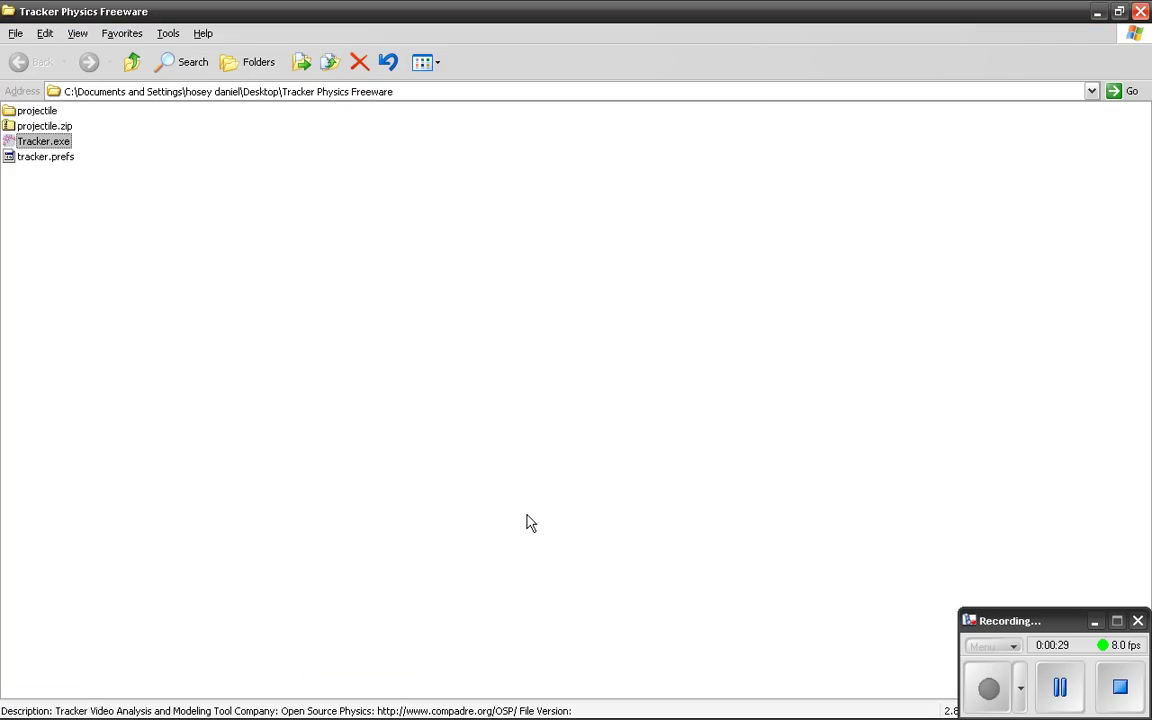
double_click(45, 143)
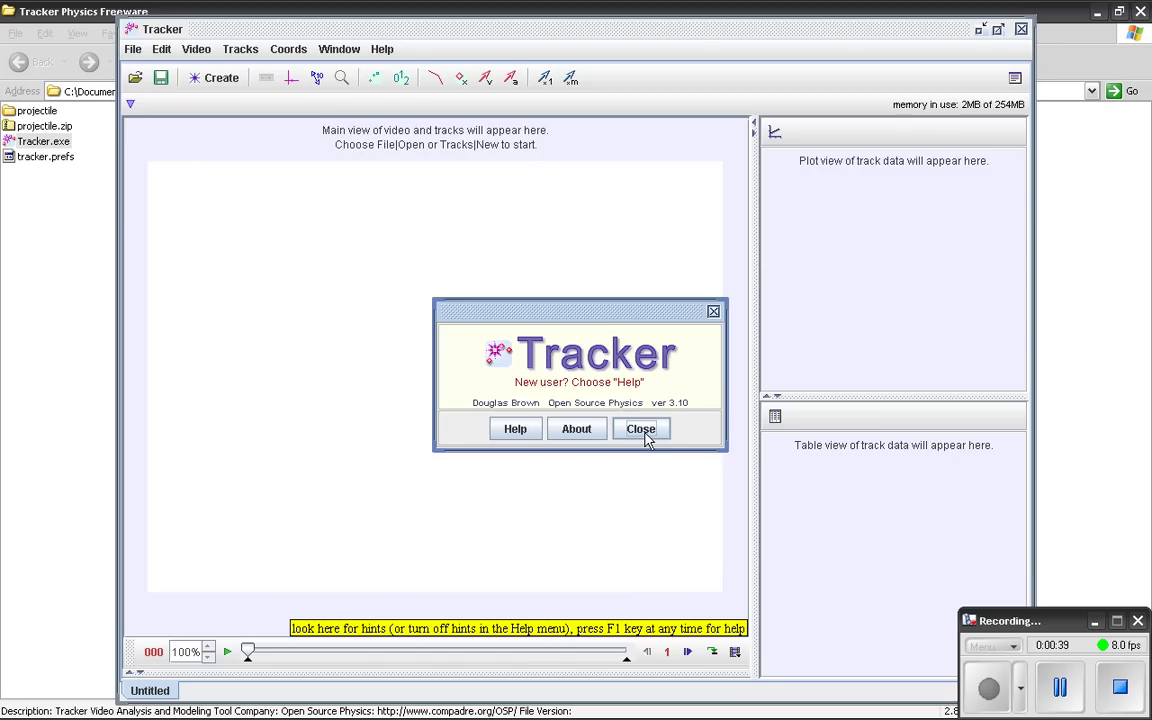
- Maximize Tracker and import the video '2 deg Slider.mov' via Video > Import
click(997, 29)
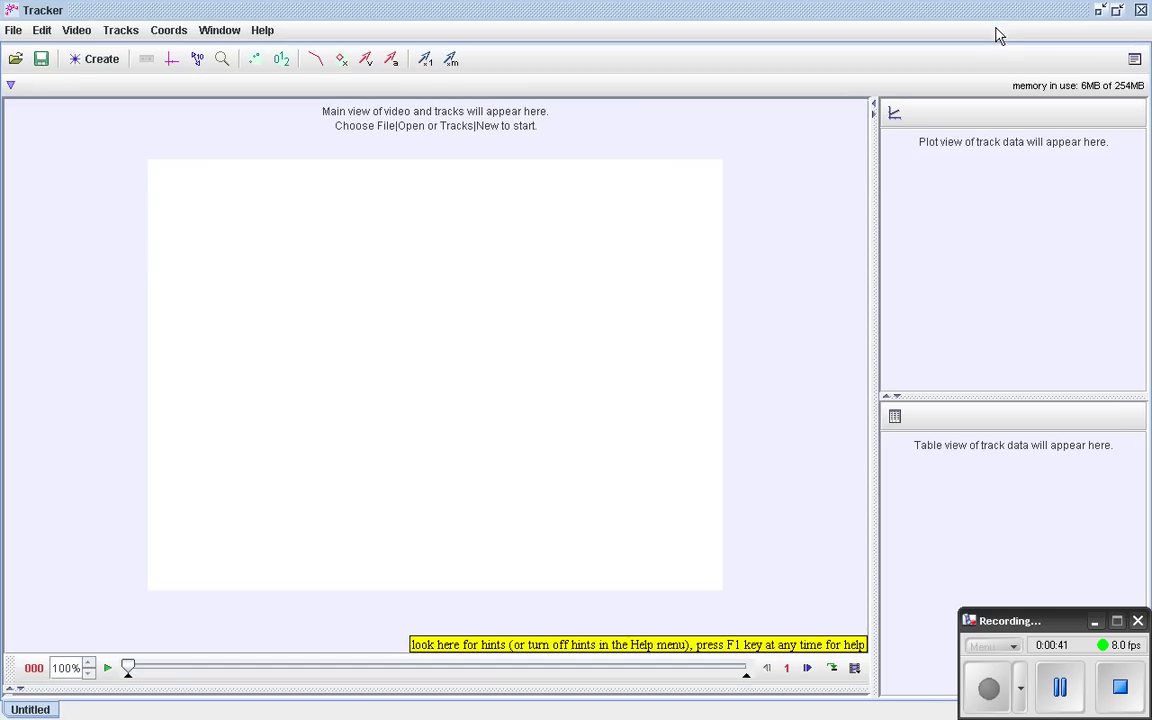
click(79, 32)
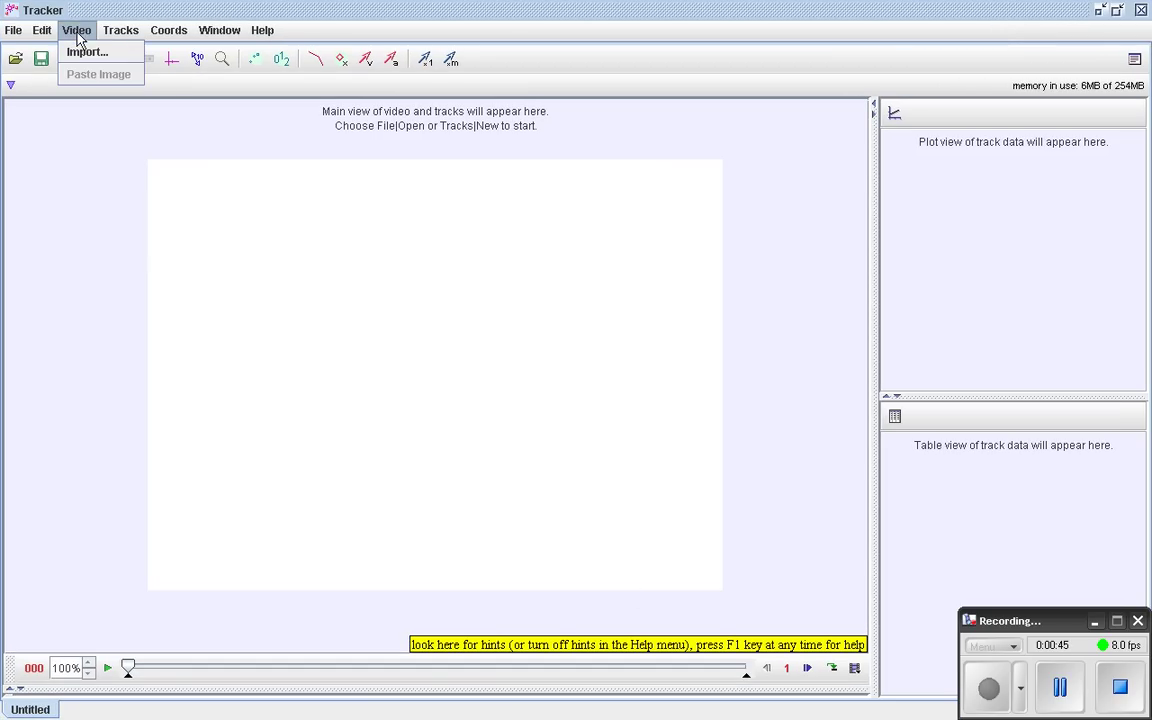
click(87, 52)
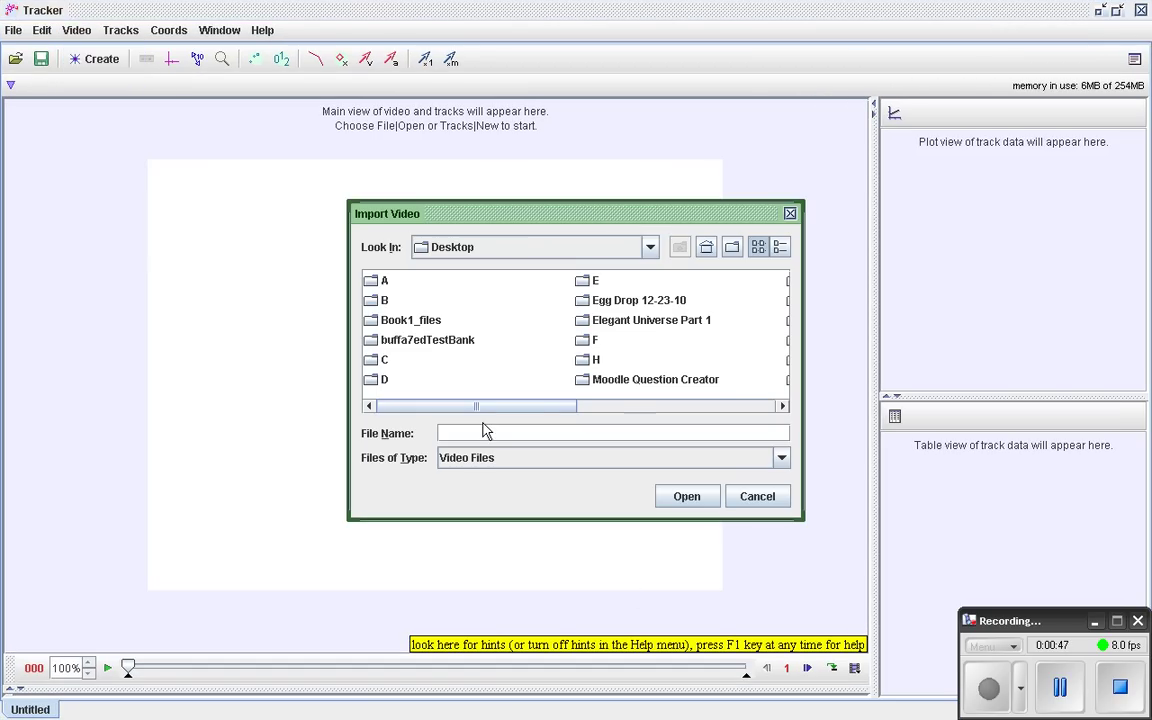
drag(483, 406, 676, 406)
click(634, 300)
click(686, 497)
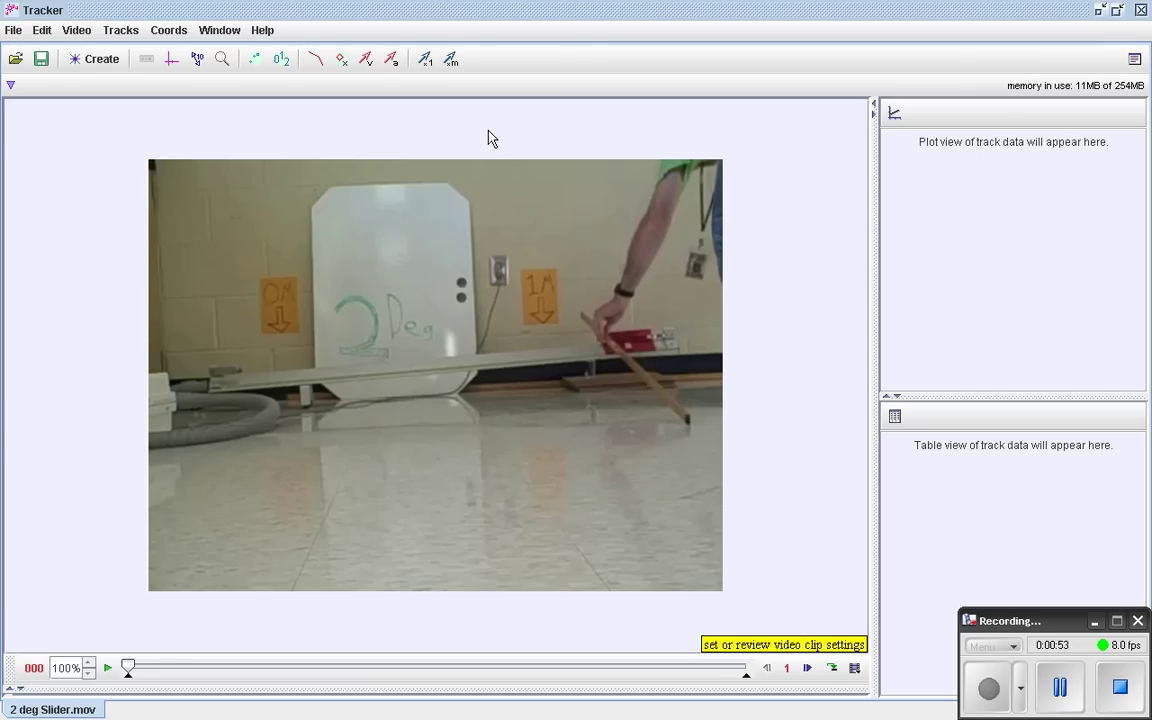
- Add coordinate axes with the origin at the track's left end, tilted 4.9° along it
click(172, 61)
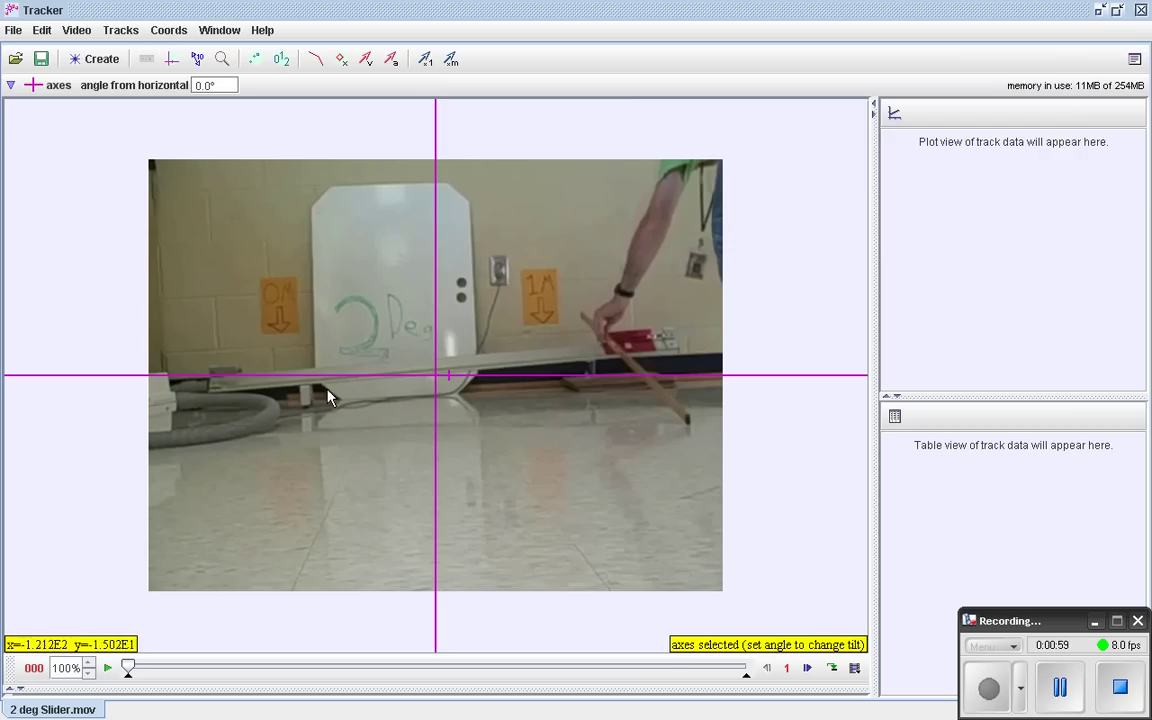
drag(440, 380, 213, 399)
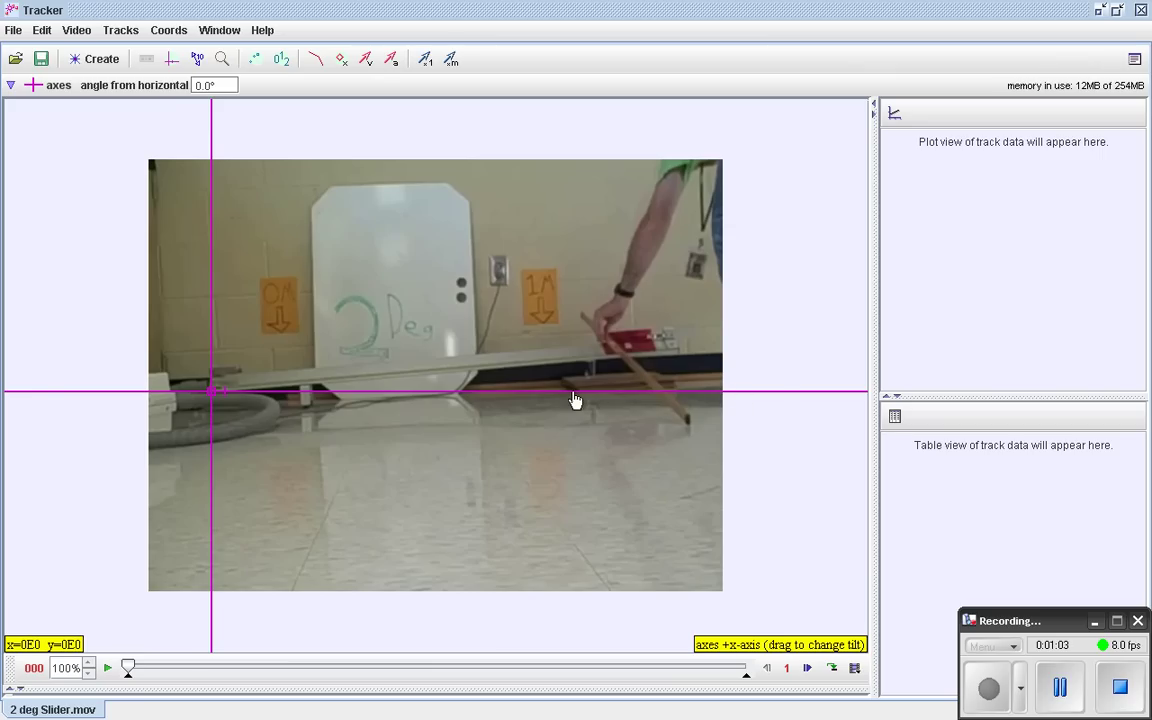
drag(575, 399, 571, 371)
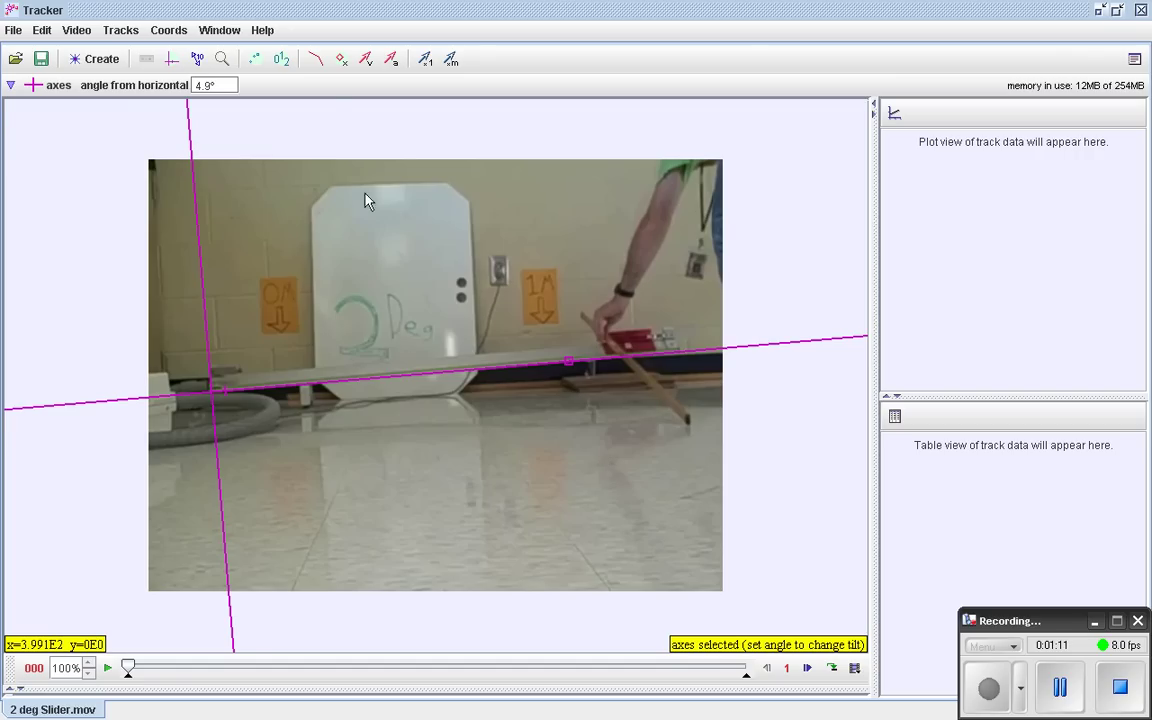
- Stretch a calibration tape from the 0M sign to the 1M sign and set its length to 1
click(199, 59)
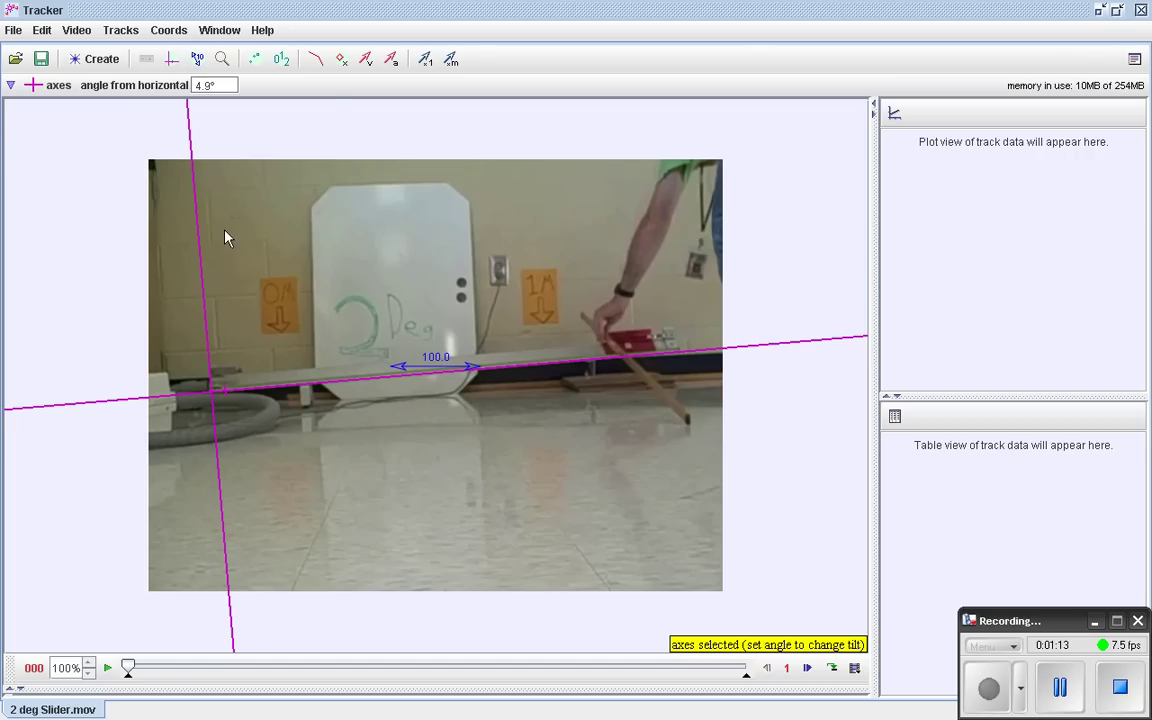
click(199, 59)
click(199, 59)
drag(397, 367, 283, 340)
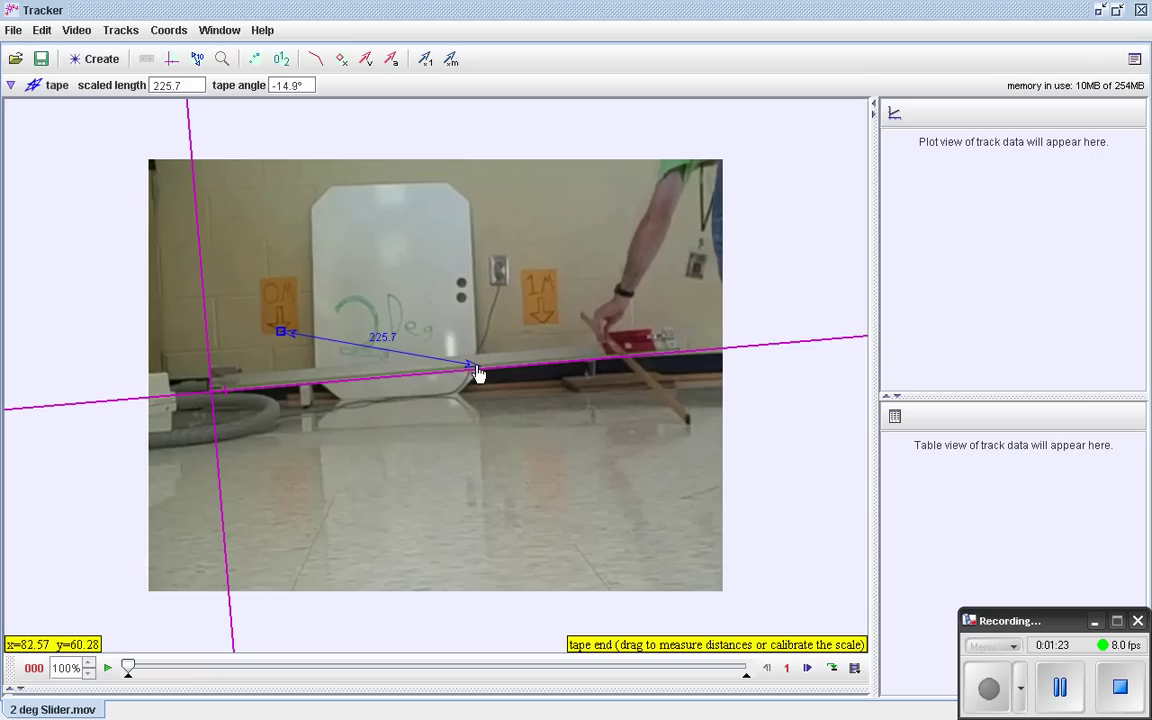
drag(477, 373, 545, 333)
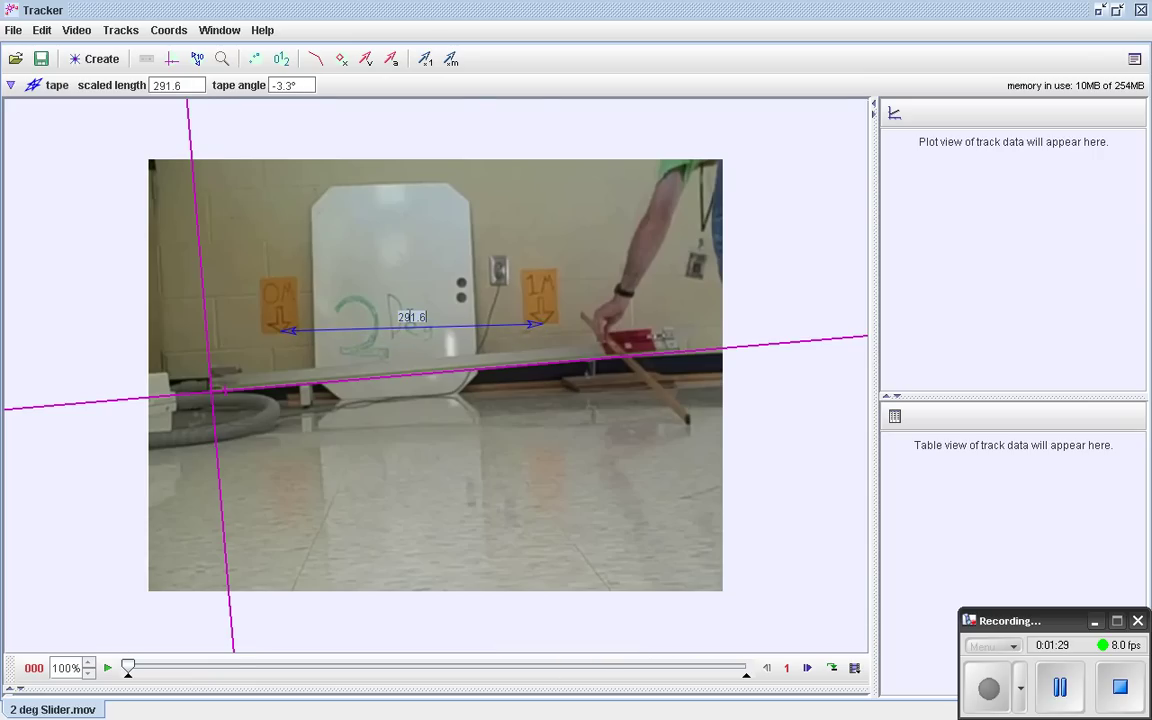
text(1)
key(Return)
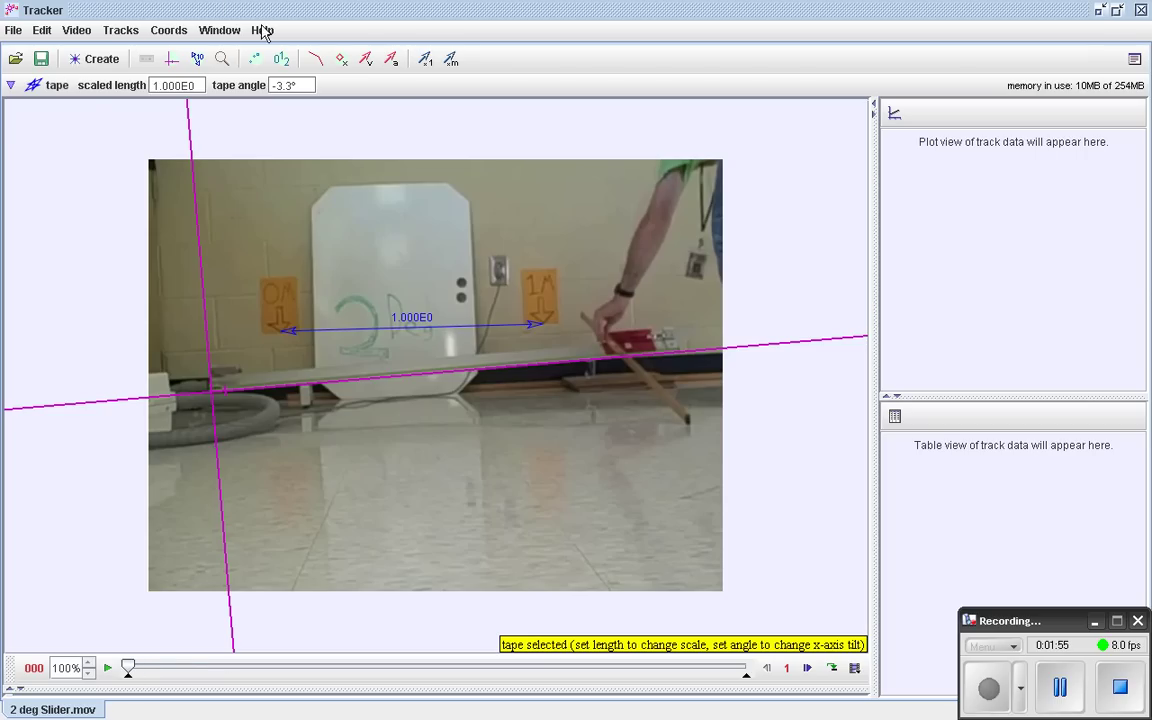
- Create a new point-mass track, mass A, from Tracks > New
click(110, 30)
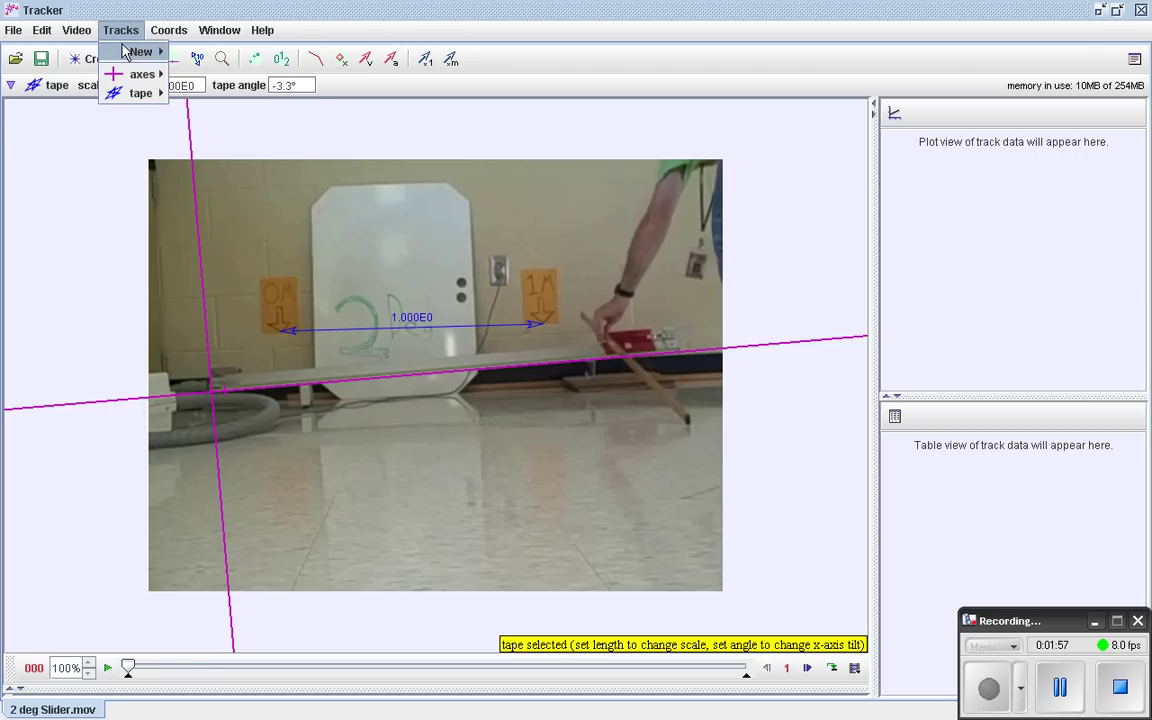
mouse_move(125, 53)
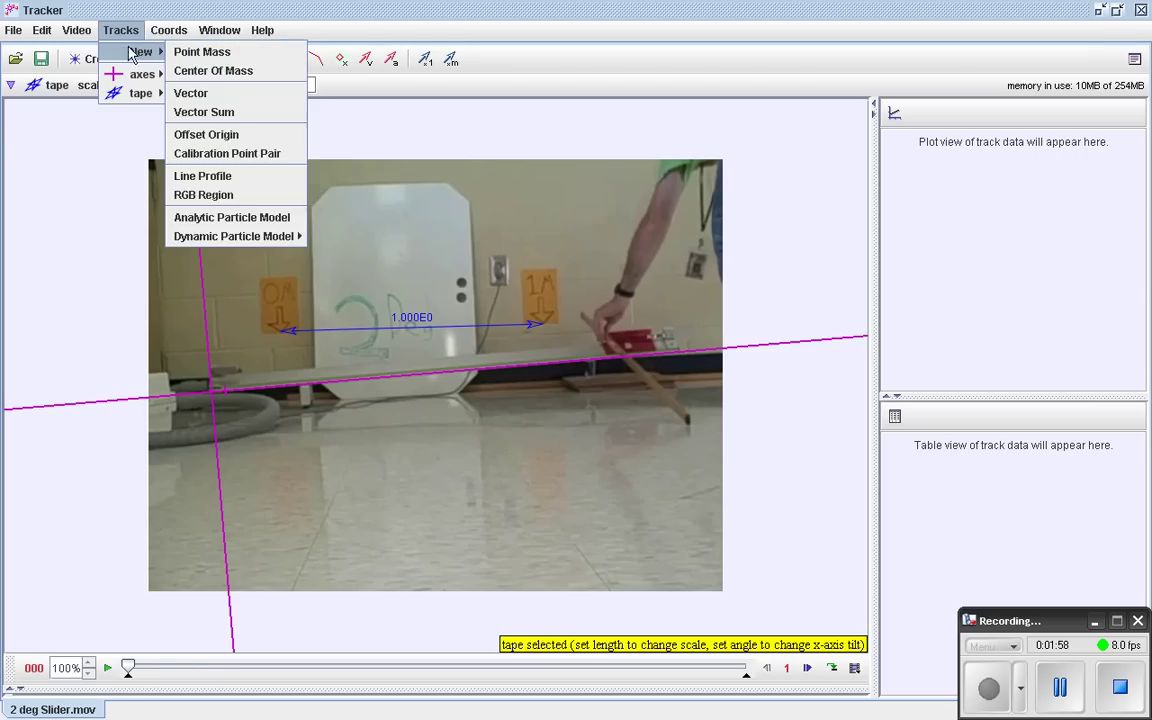
click(184, 57)
- Rename the mass A track to 'Slider'
click(57, 140)
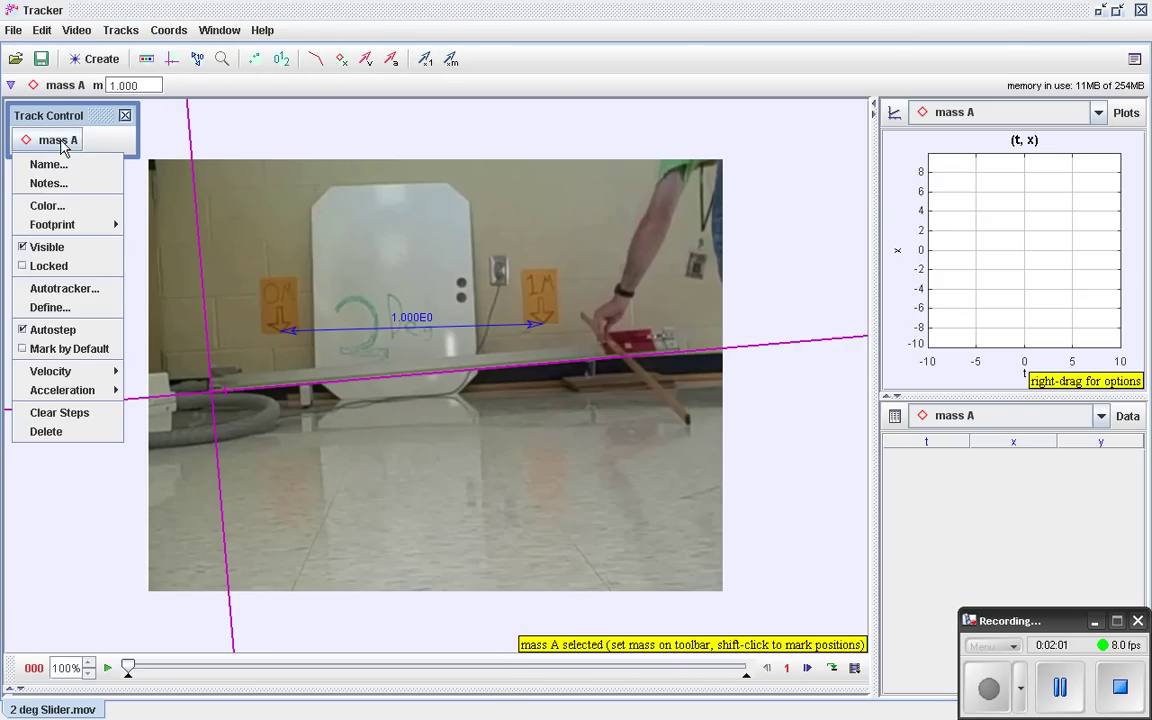
click(45, 164)
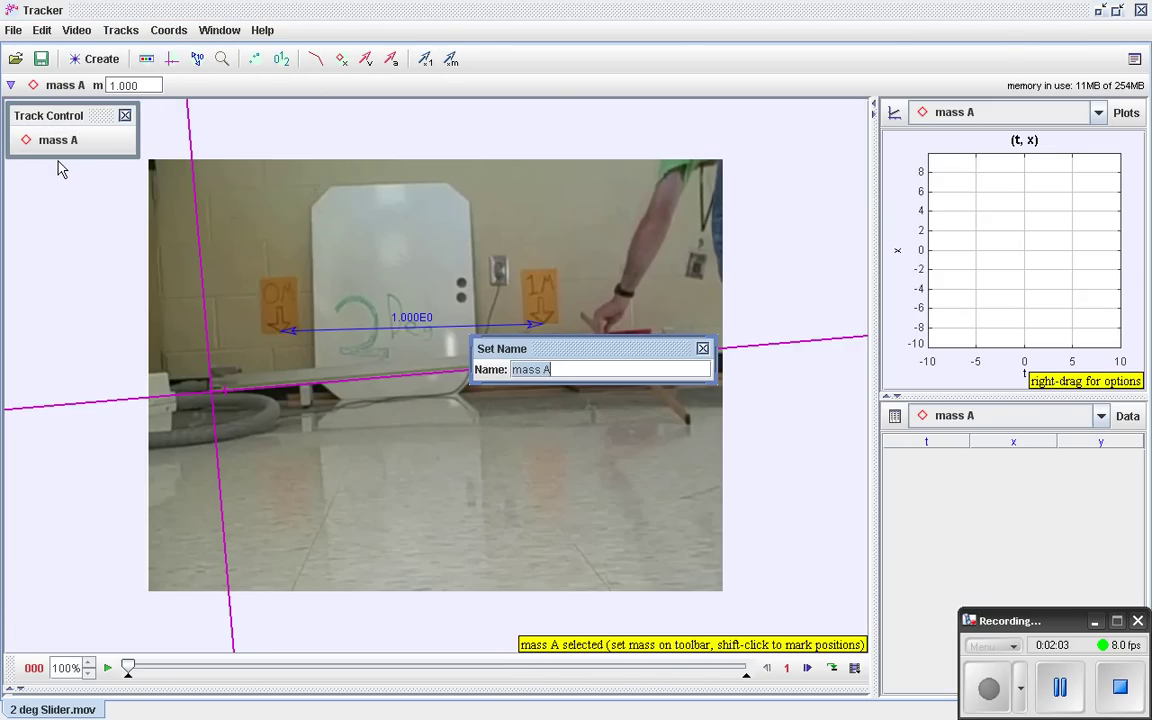
text(Slider)
key(Return)
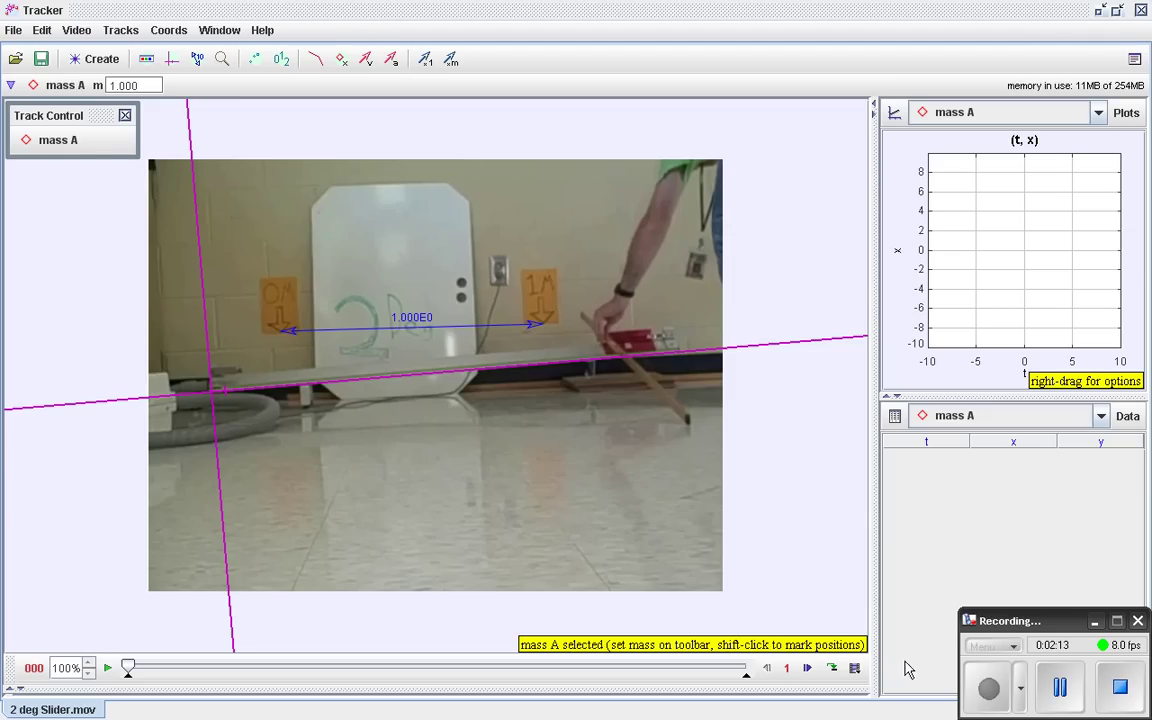
click(1060, 687)
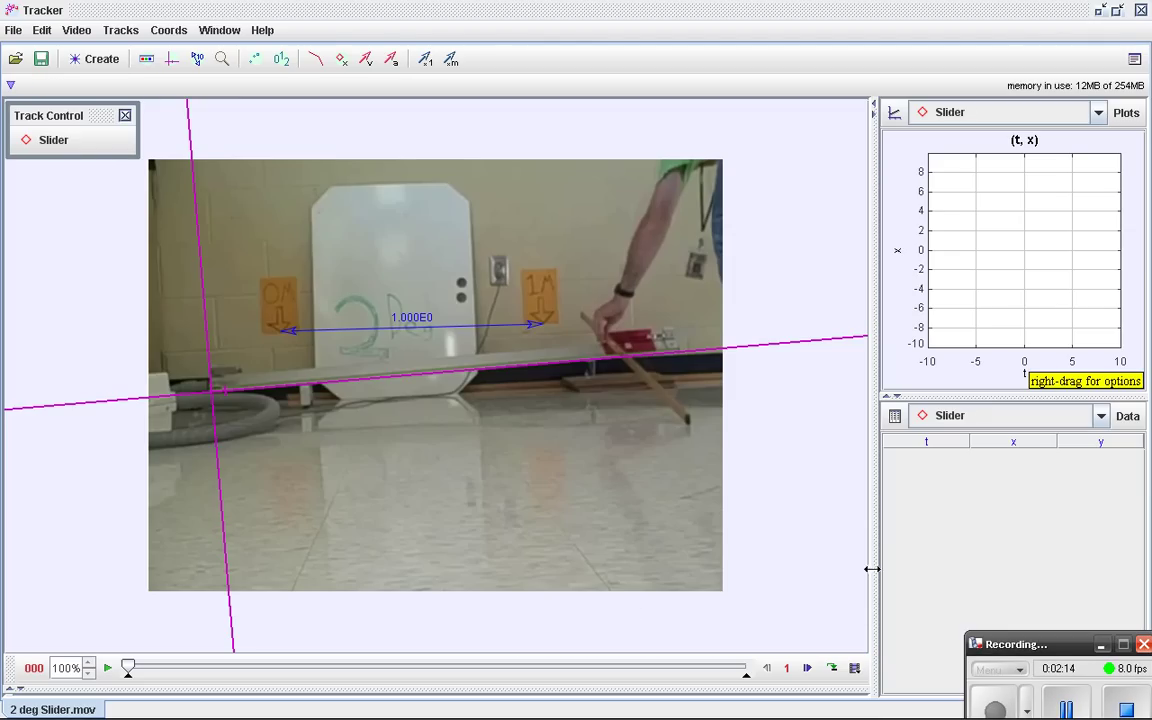
click(55, 142)
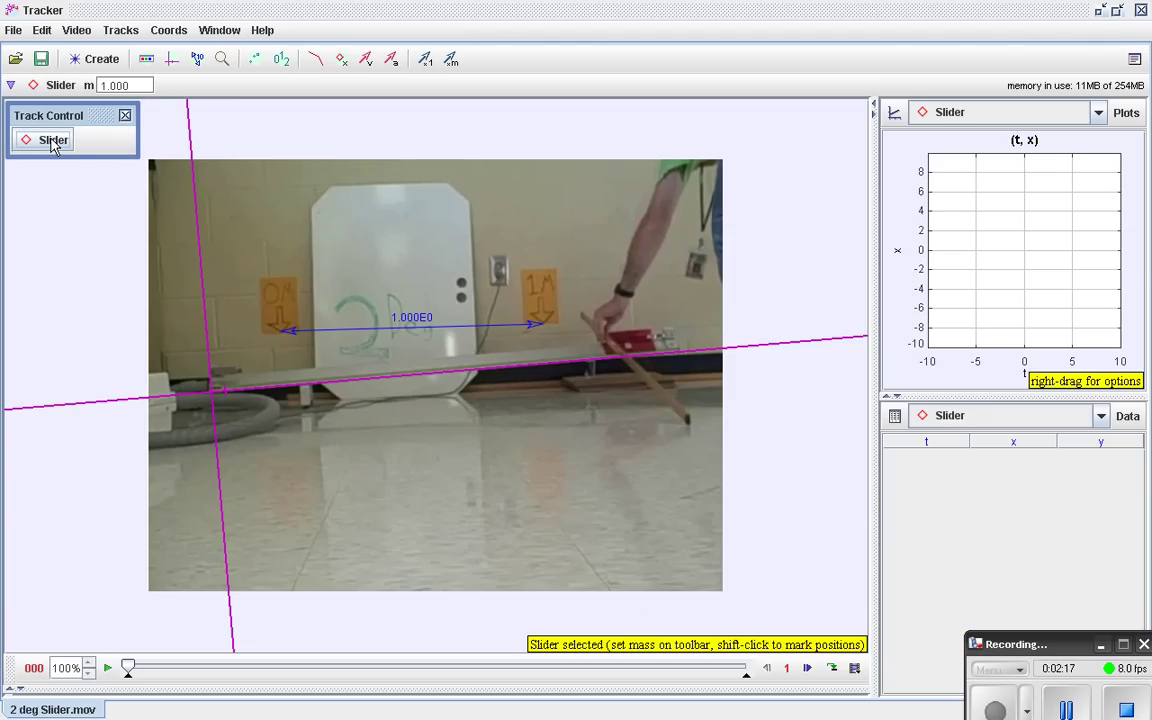
click(53, 142)
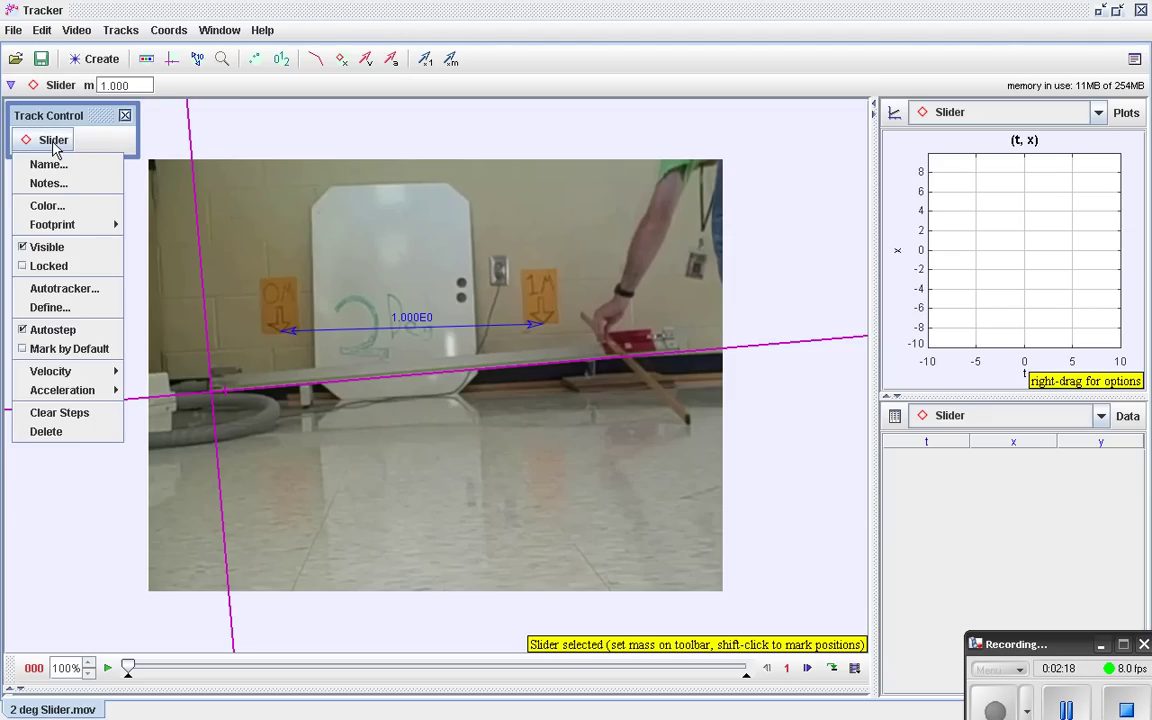
- Start the Autotracker for Slider and enlarge its mask ellipse over the red slider
click(64, 289)
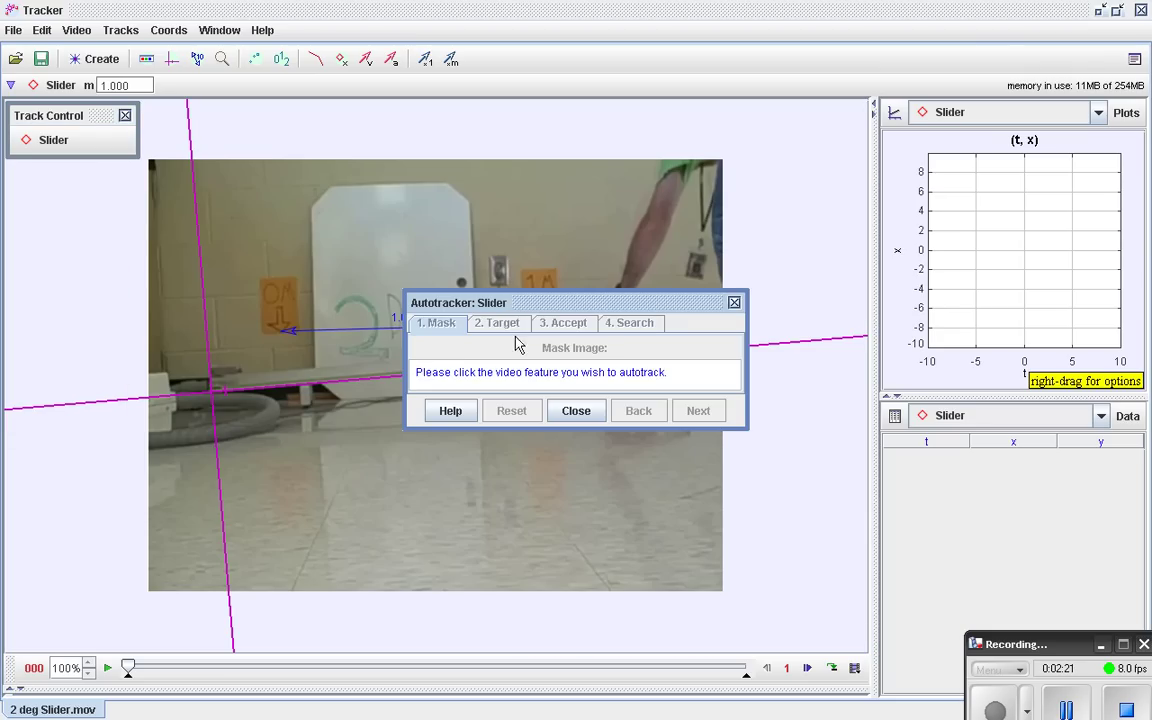
drag(527, 303, 200, 490)
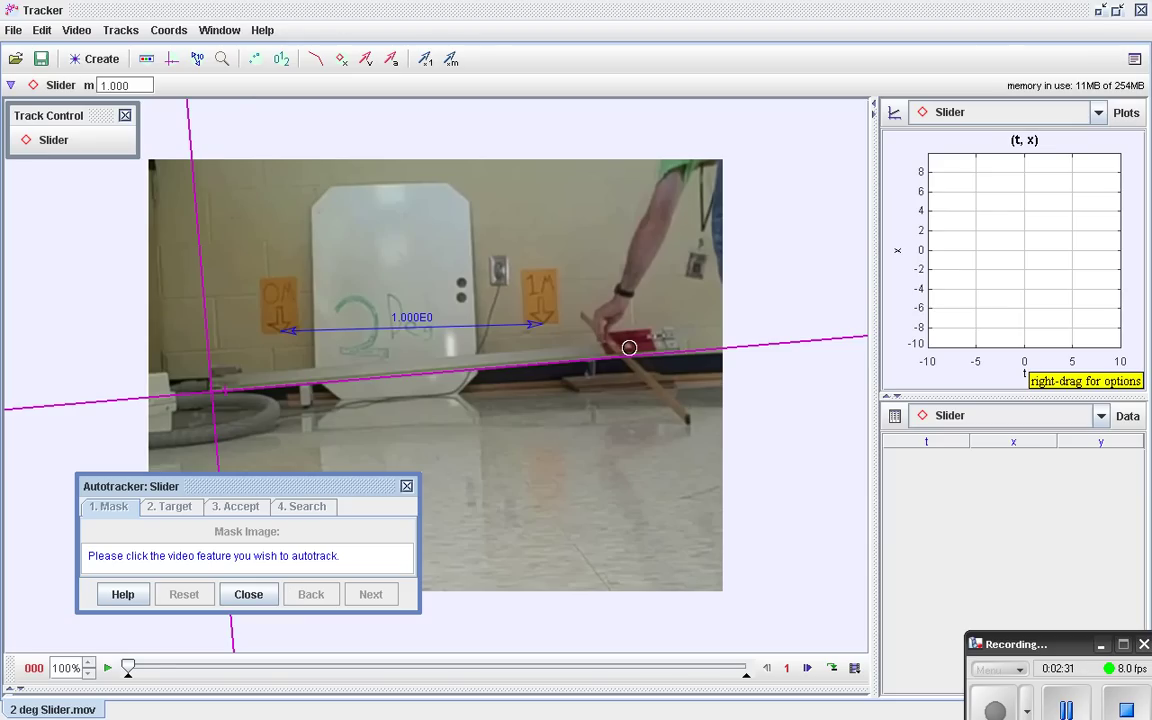
drag(135, 672, 173, 667)
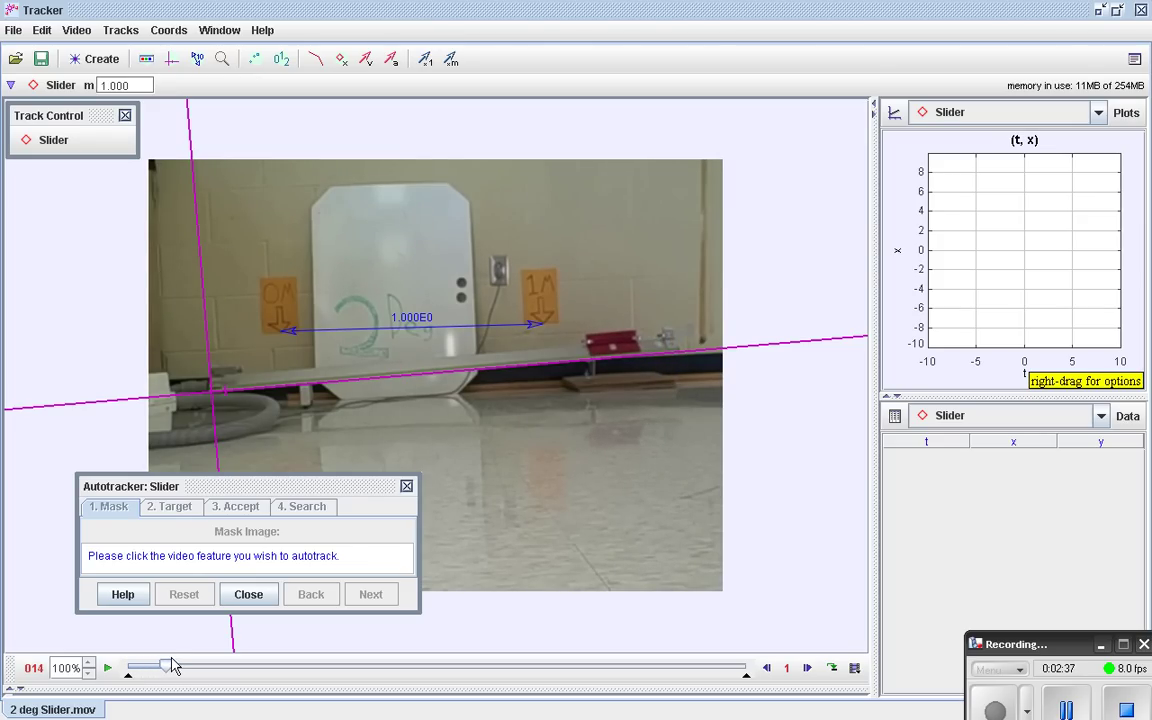
click(588, 338)
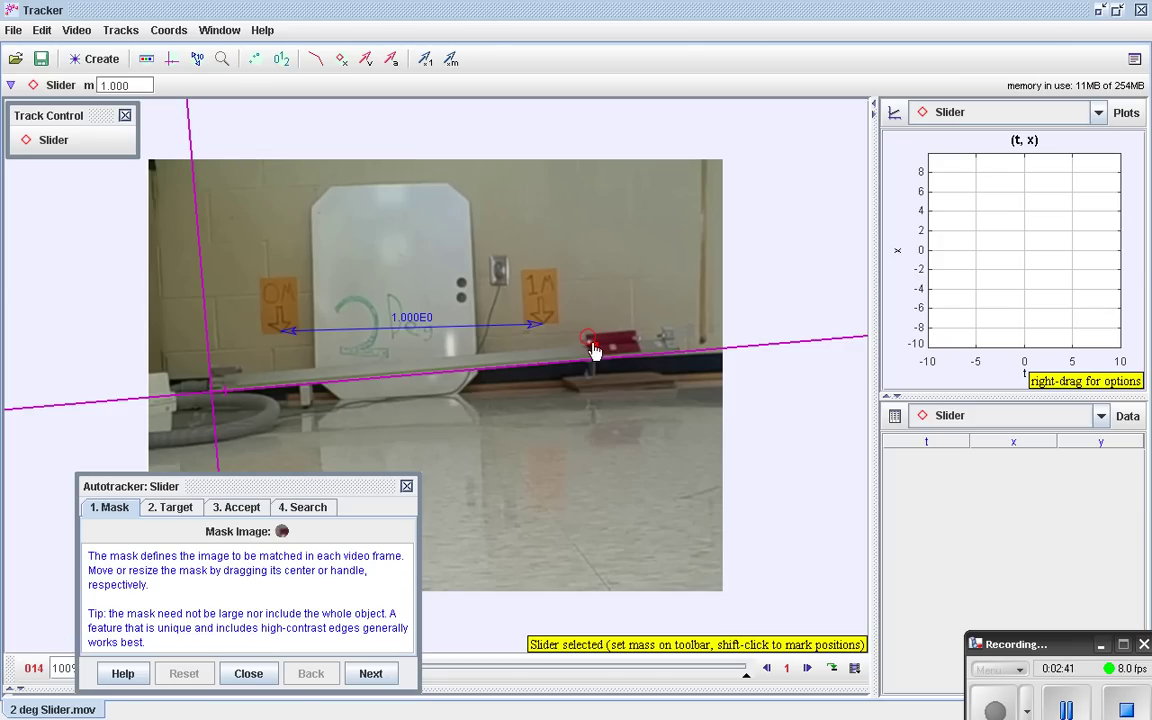
drag(593, 348, 638, 352)
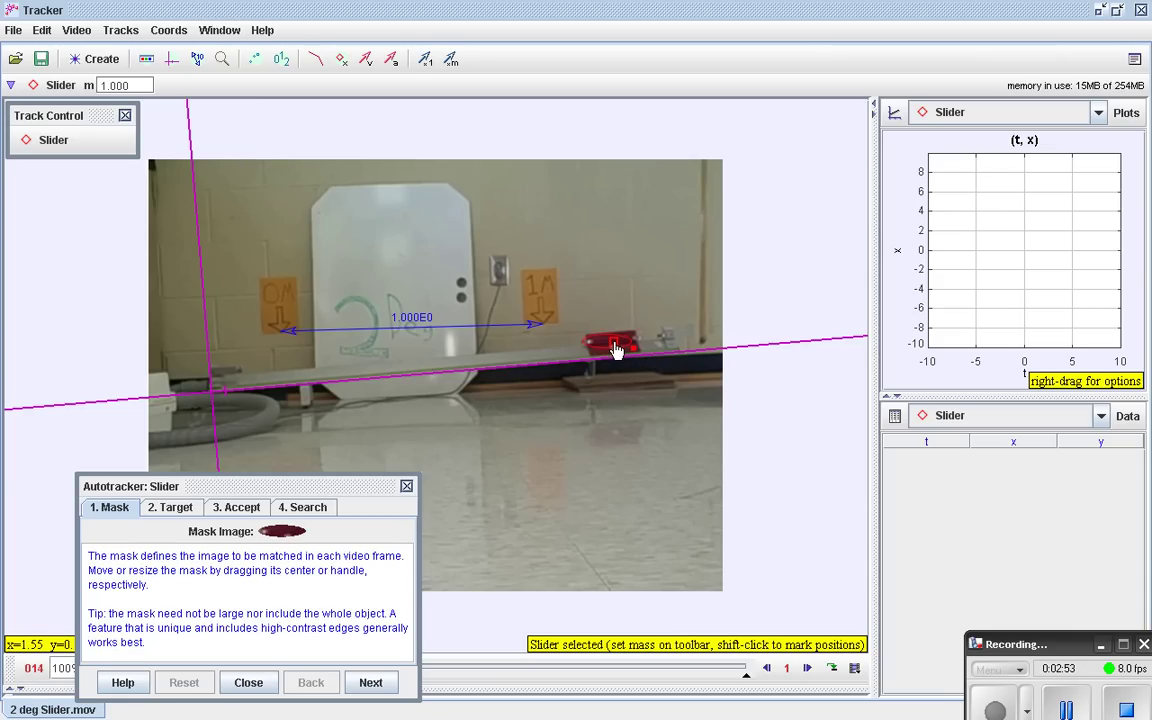
mouse_move(636, 355)
mouse_down()
mouse_move(646, 363)
mouse_move(627, 347)
mouse_up()
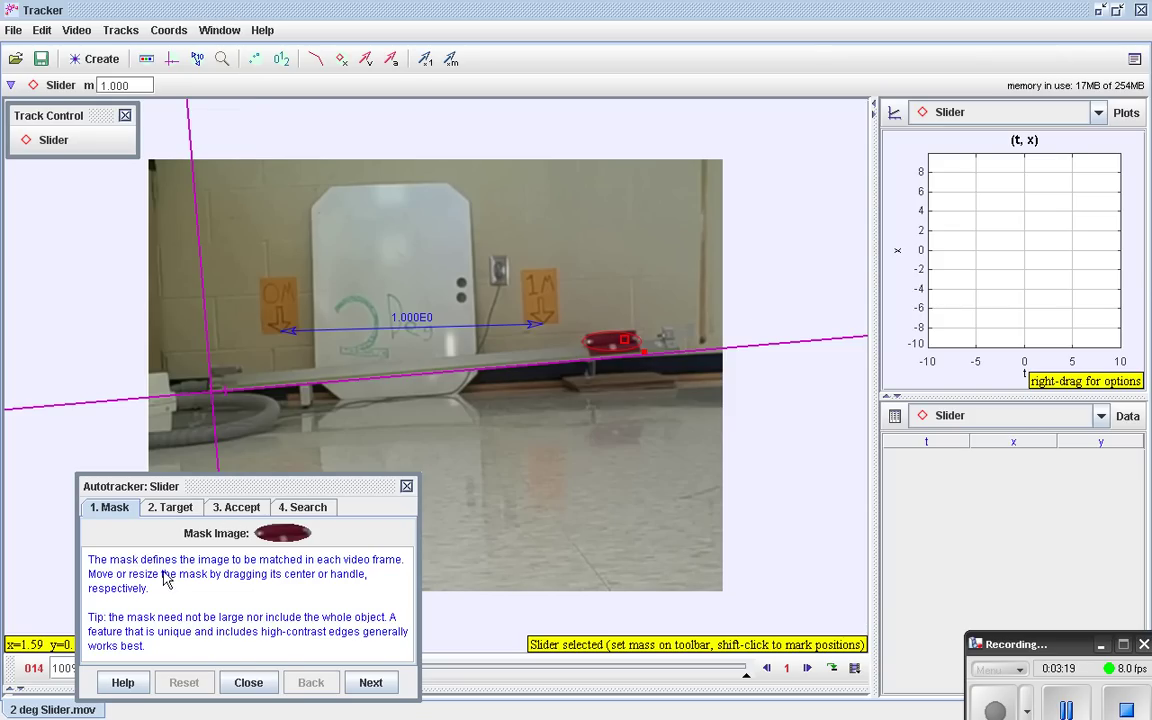
- Keep the target offset at (0.0, 0.0) and advance to acceptance level 4
click(370, 681)
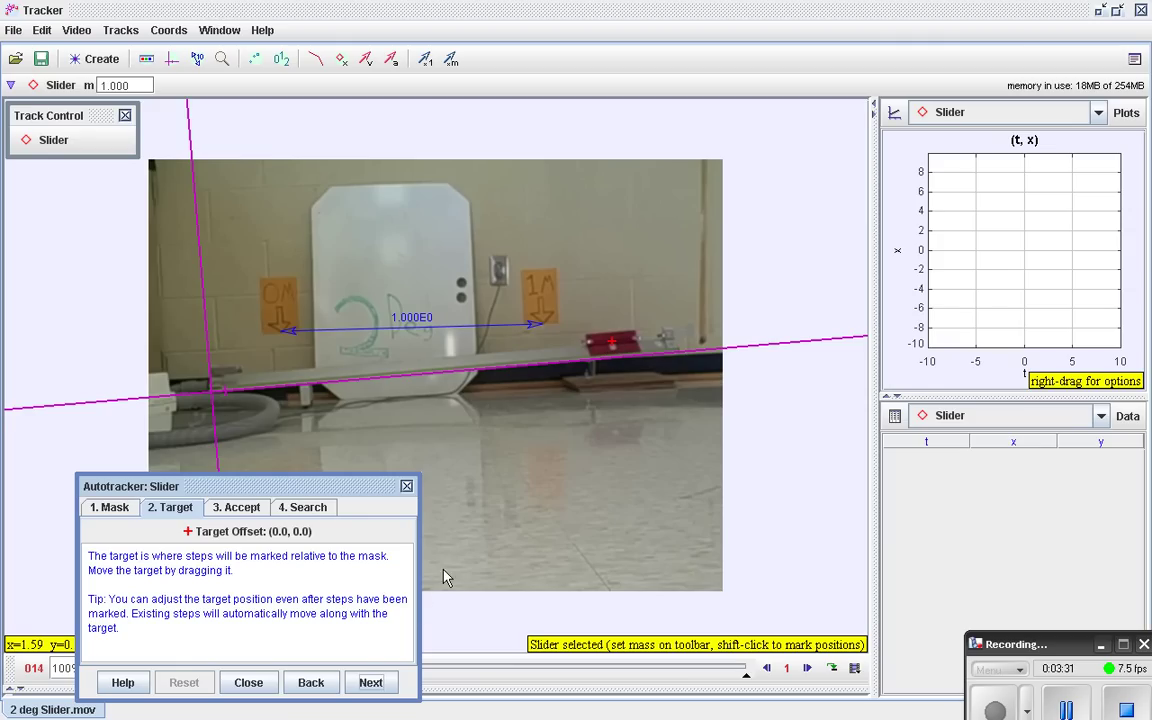
click(370, 683)
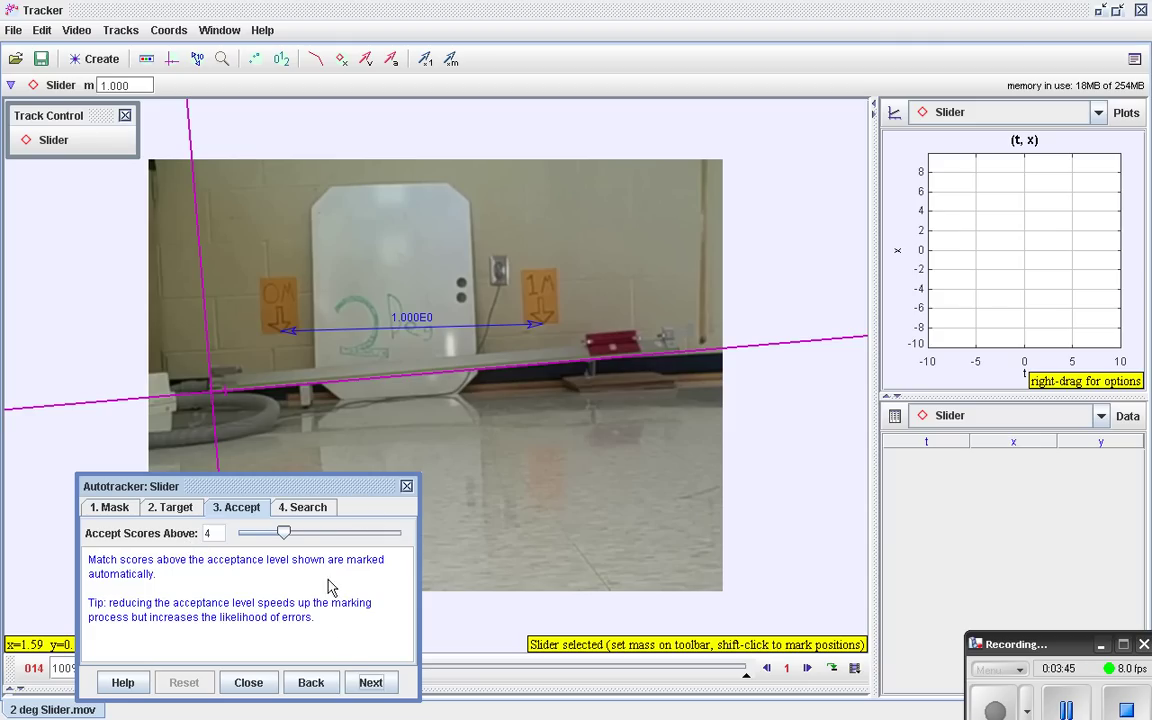
- Advance to 4. Search and position the search area around the slider in frame 14
click(370, 682)
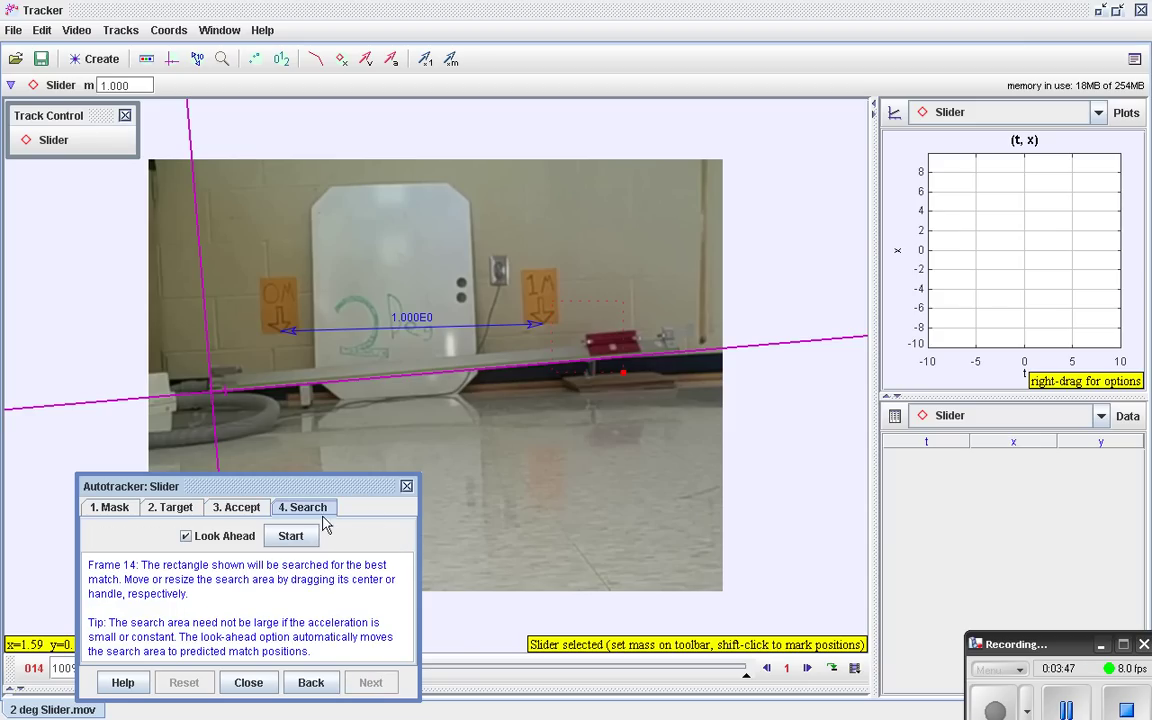
mouse_move(598, 355)
mouse_down()
mouse_move(630, 365)
mouse_move(632, 385)
mouse_move(653, 399)
mouse_move(640, 357)
mouse_up()
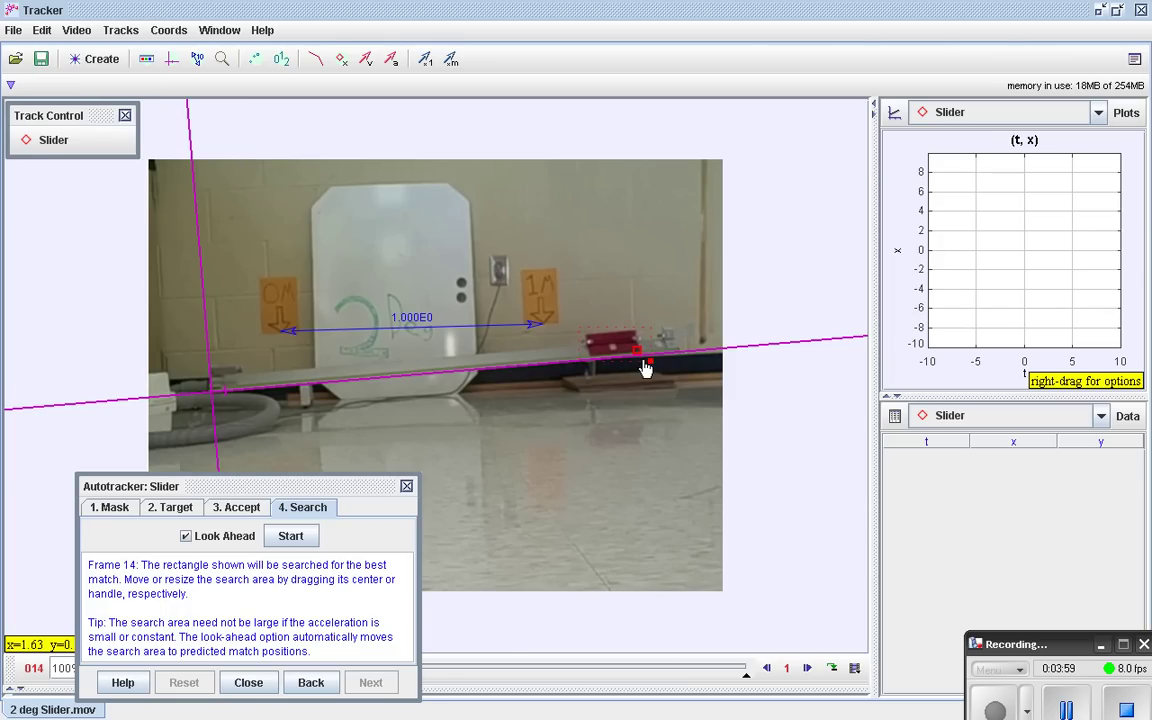
click(649, 368)
drag(648, 368, 636, 358)
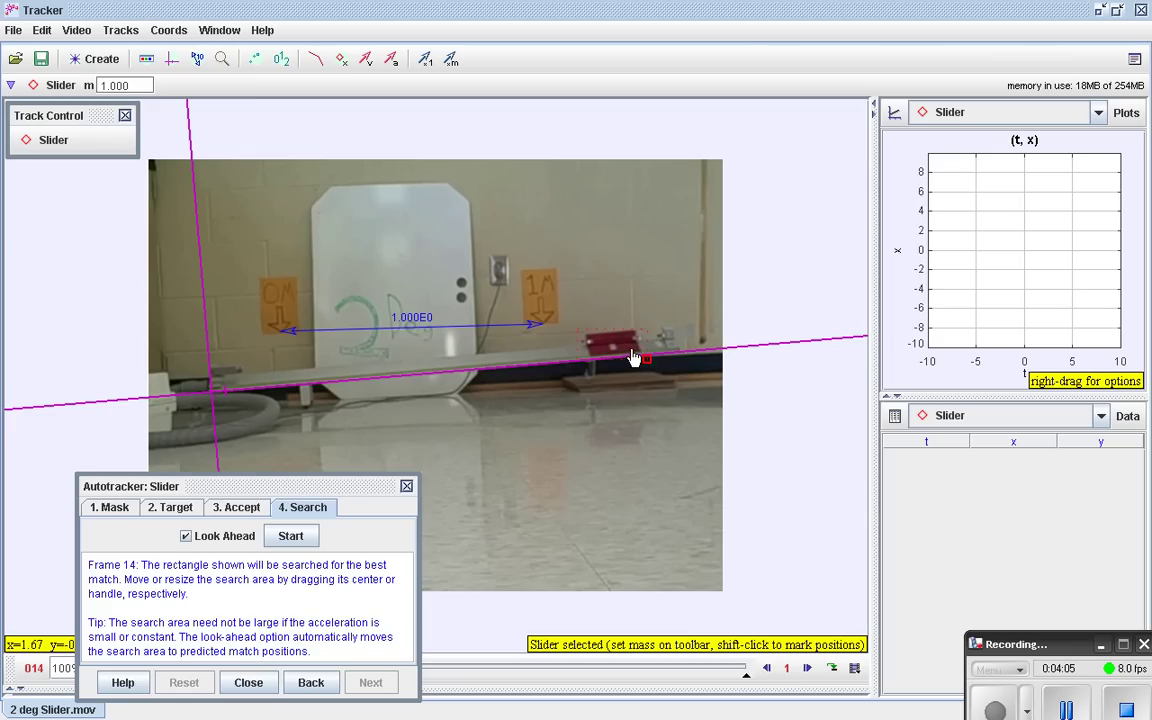
- Run the autotracker so the slider is marked through frame 229
click(295, 540)
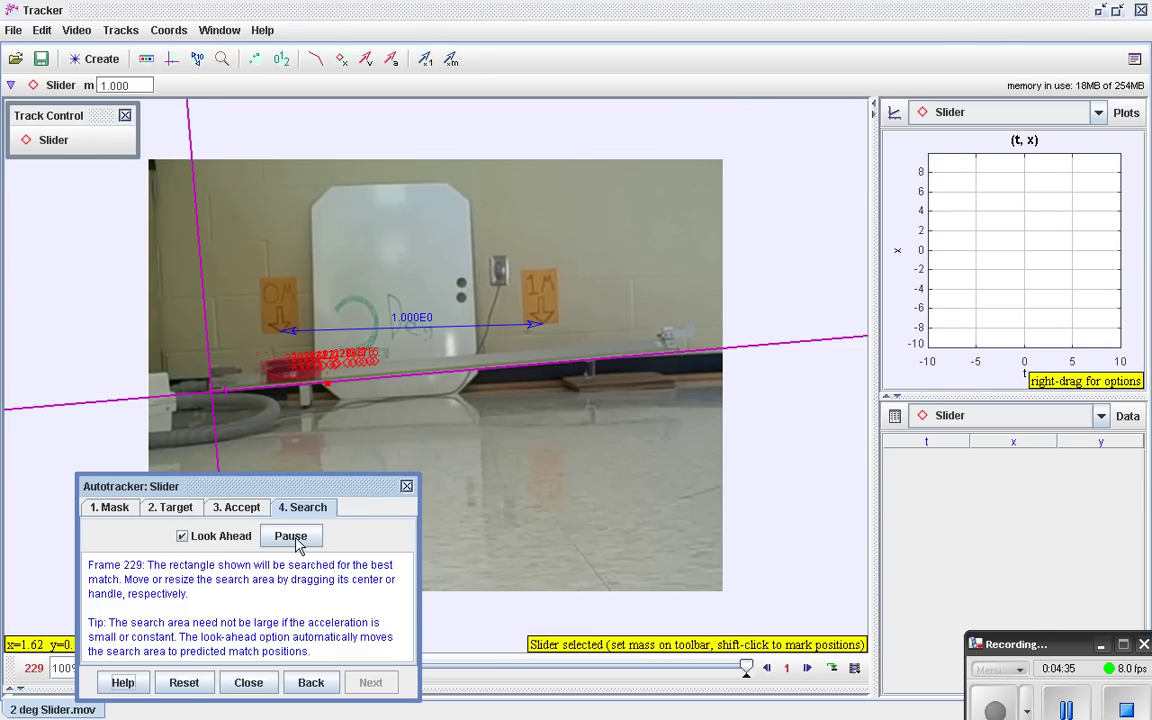
- Close the Autotracker and plot vx against time
click(406, 487)
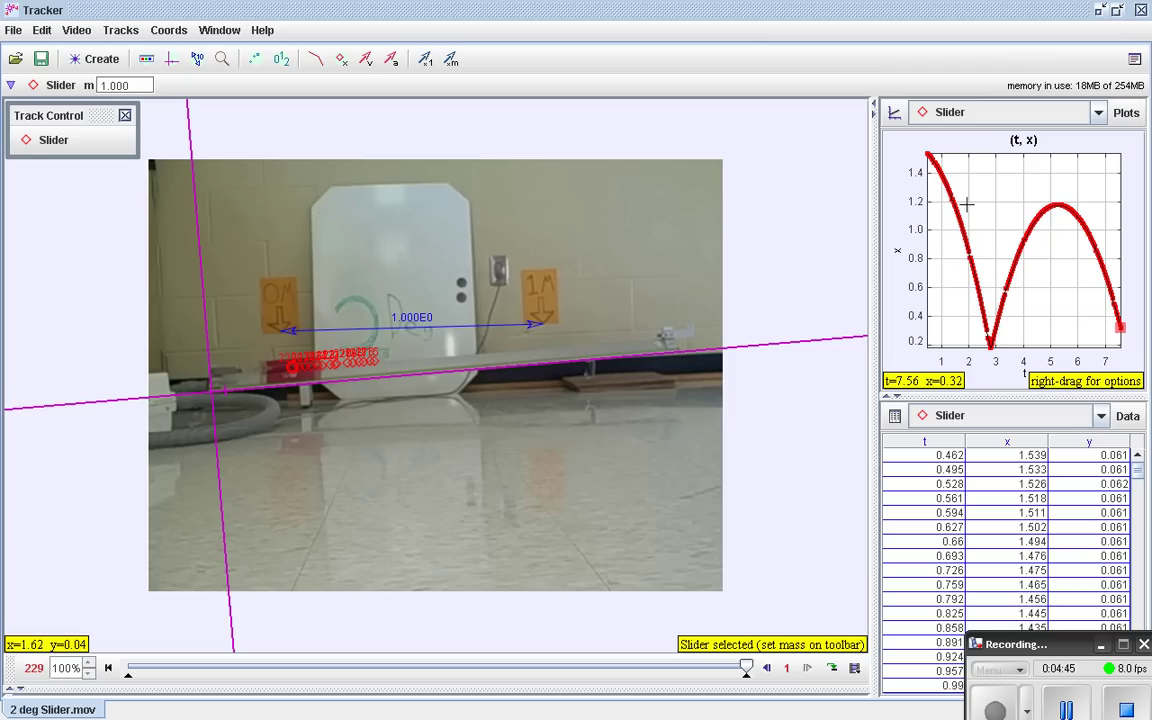
click(898, 251)
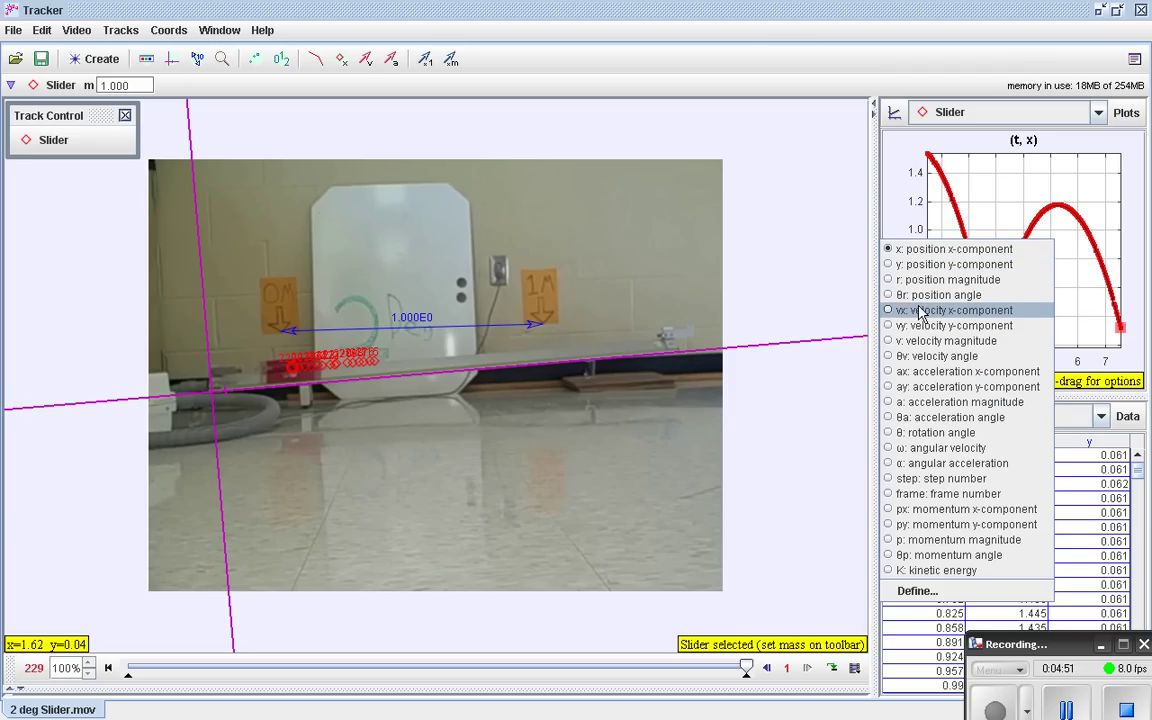
click(920, 313)
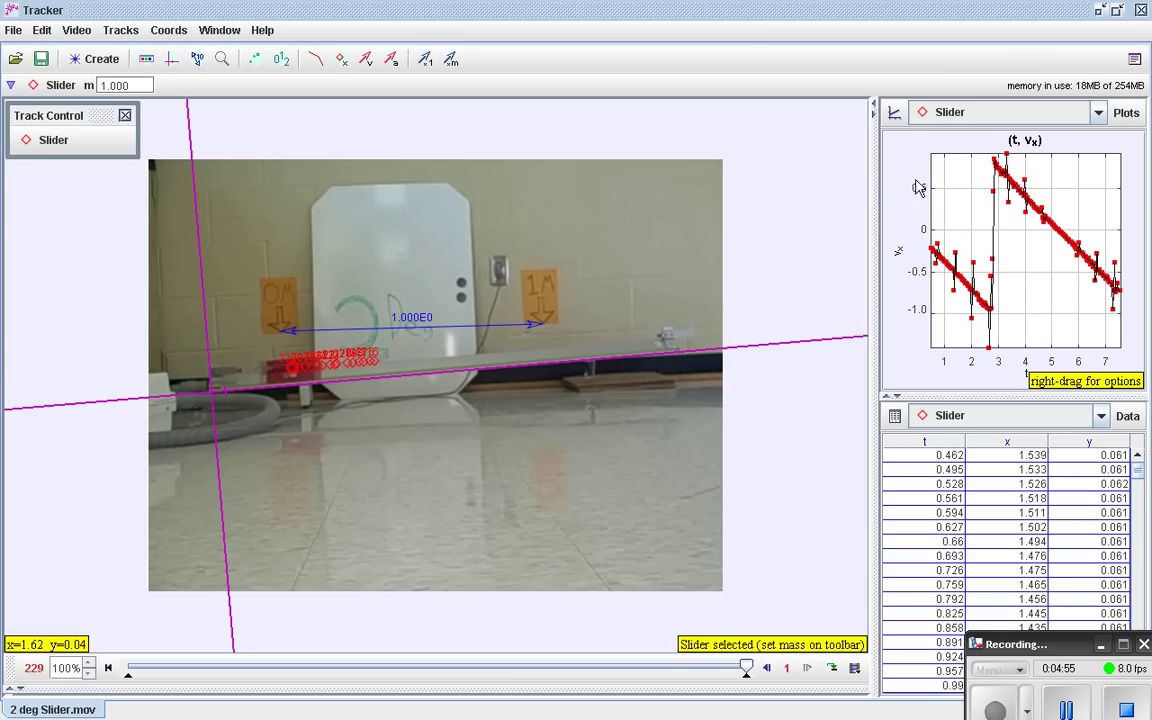
- Try x and ax on the vertical axis, then return the plot to vx
click(898, 245)
click(902, 254)
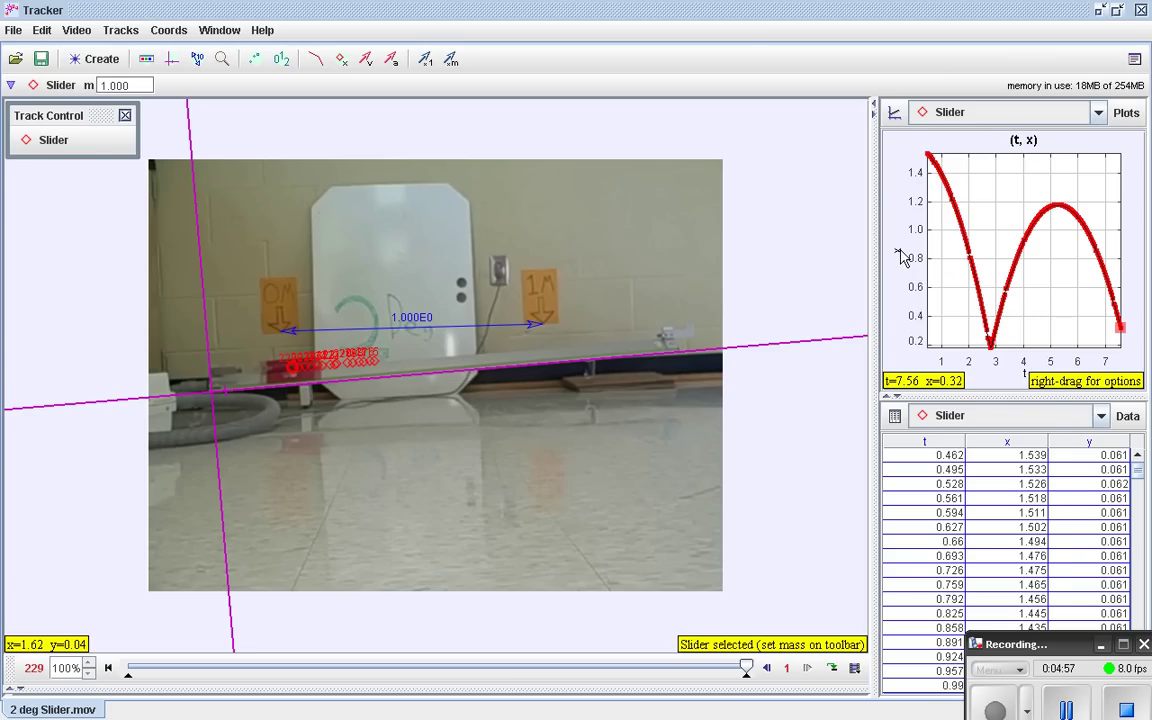
click(900, 257)
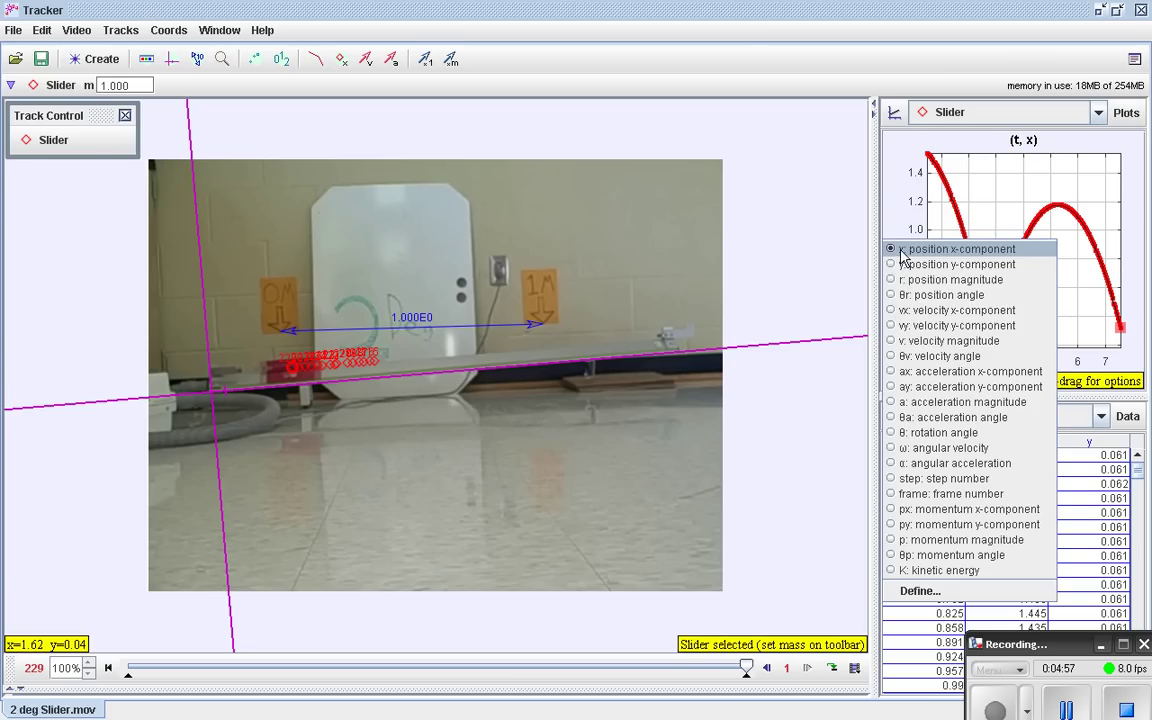
click(926, 374)
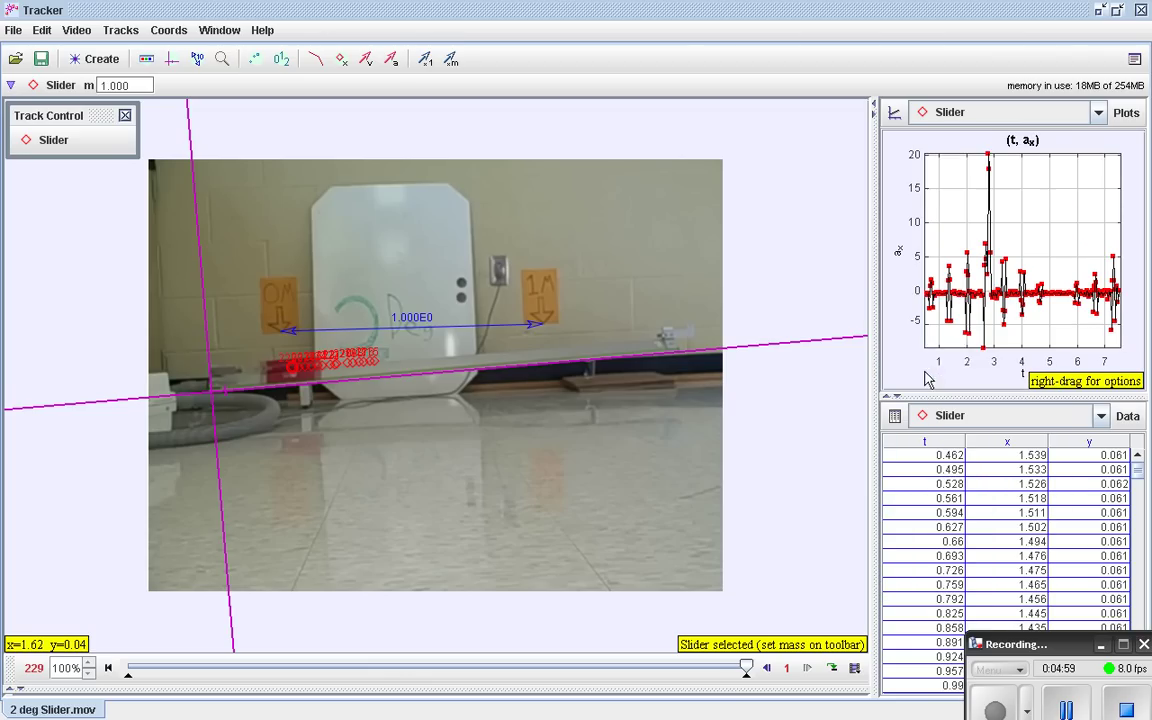
click(897, 250)
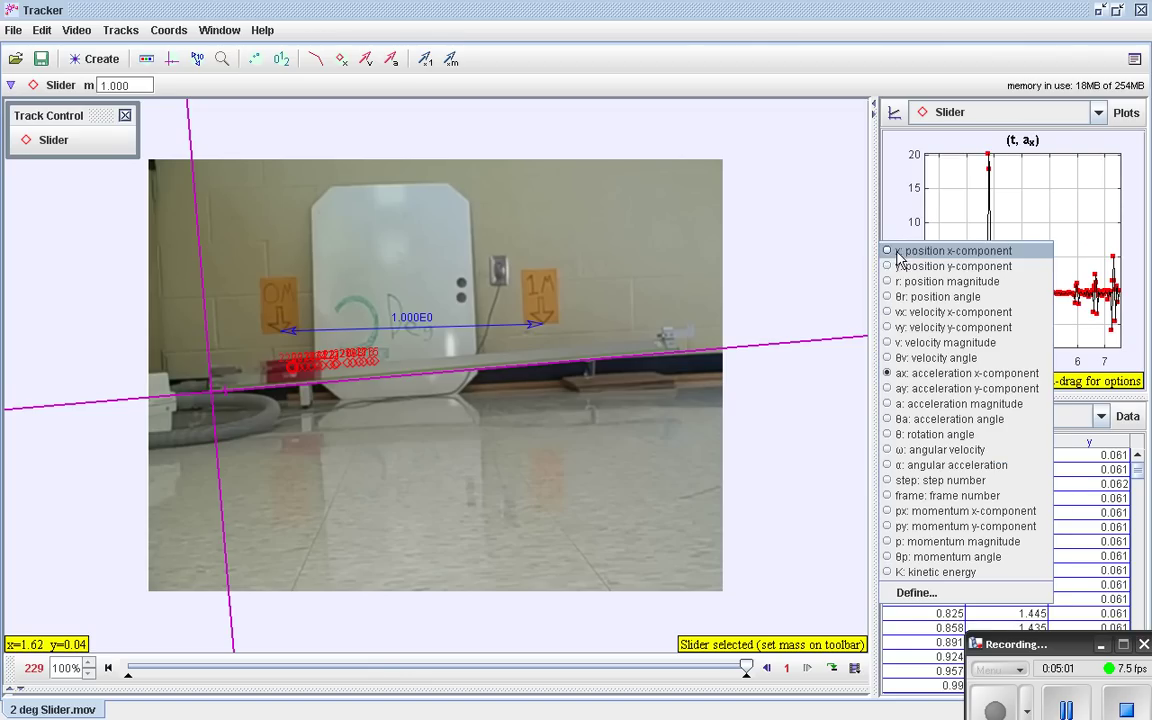
click(905, 312)
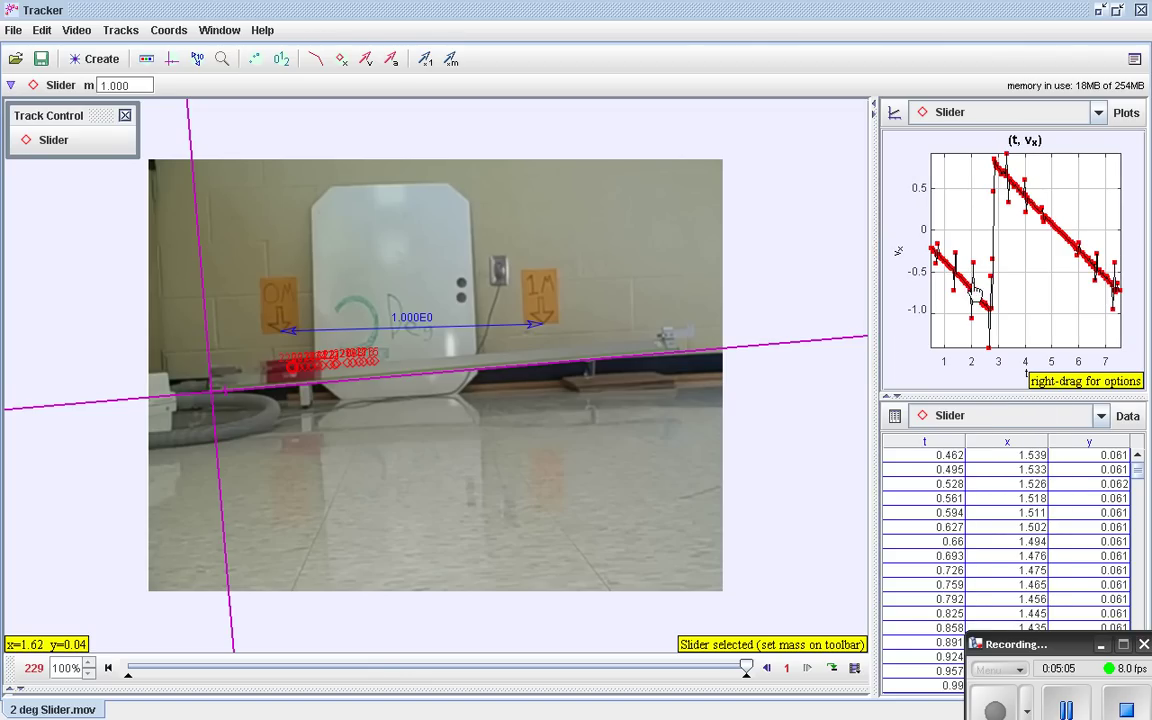
- Send the Slider vx–t plot to a maximized Data Tool with the Line curve fitter shown
right_click(964, 212)
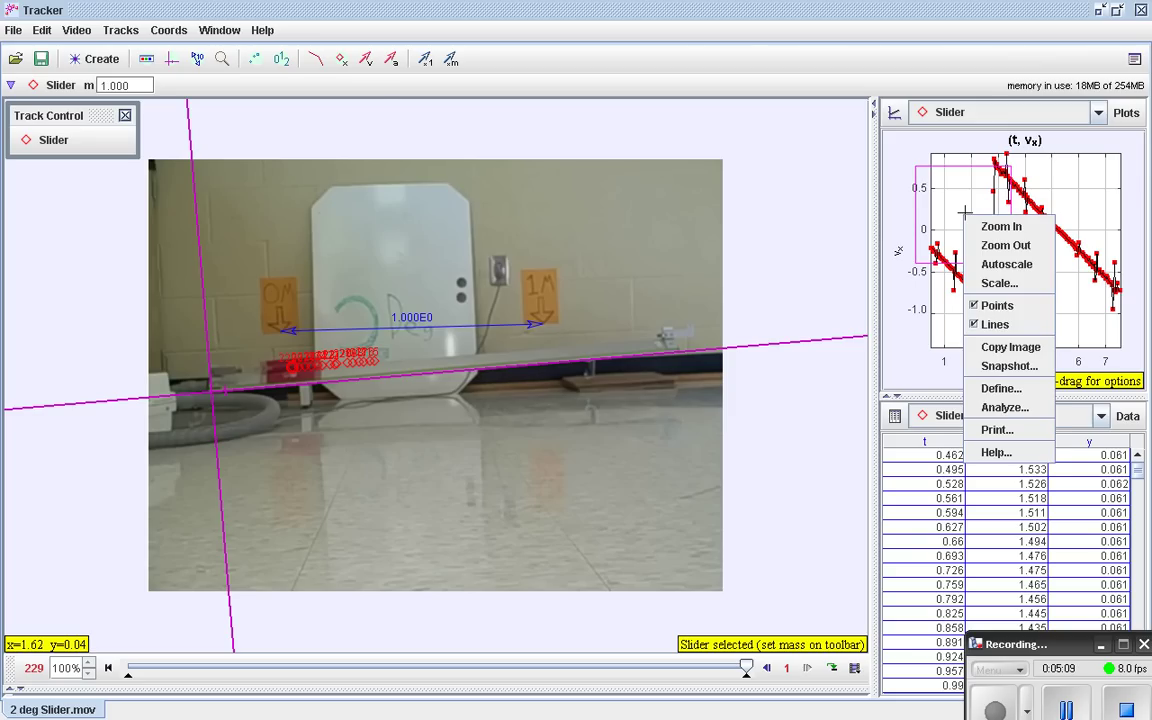
click(1004, 407)
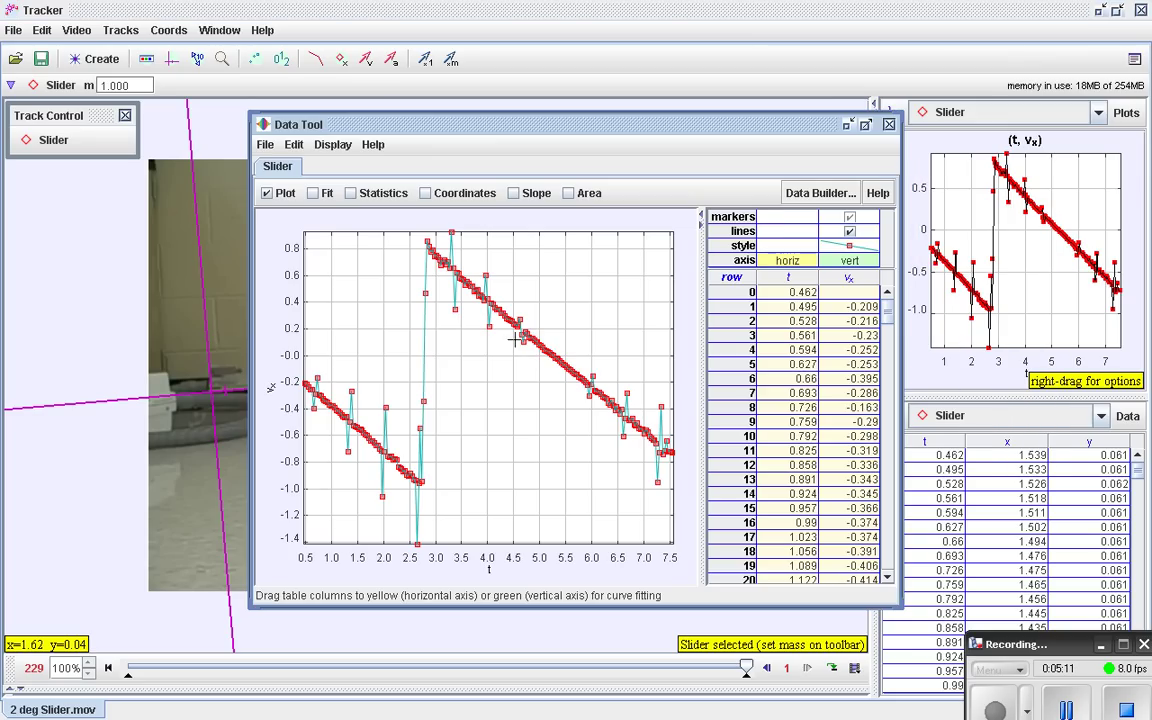
click(864, 125)
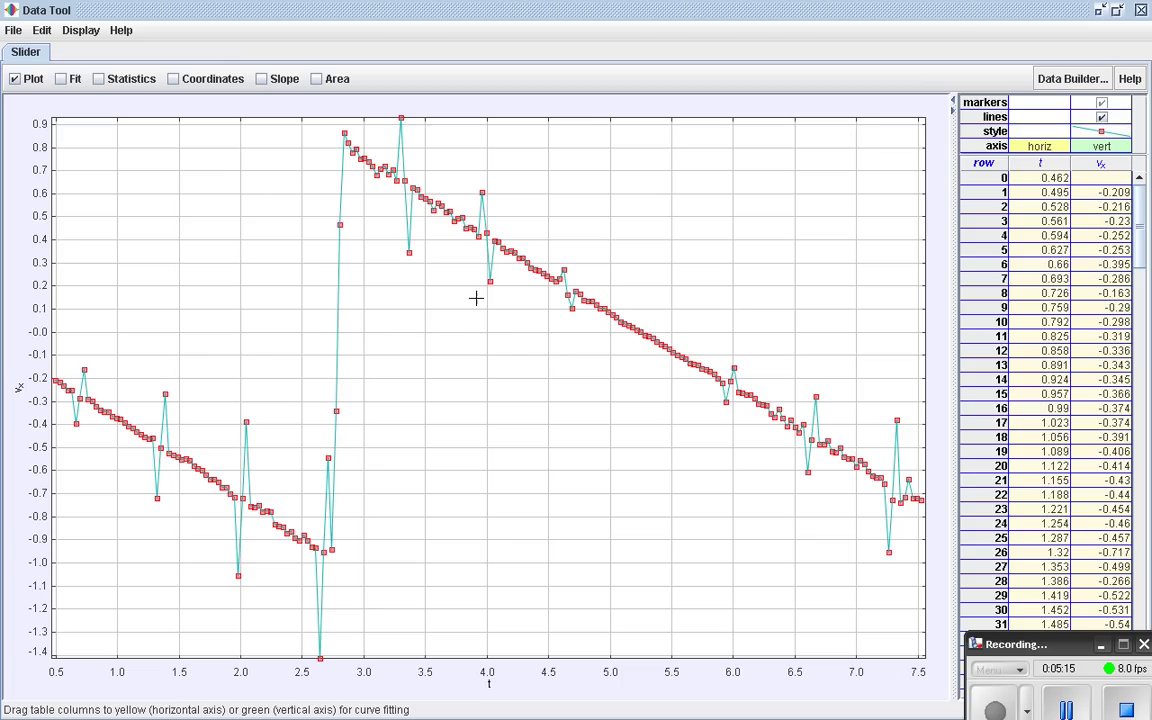
click(61, 79)
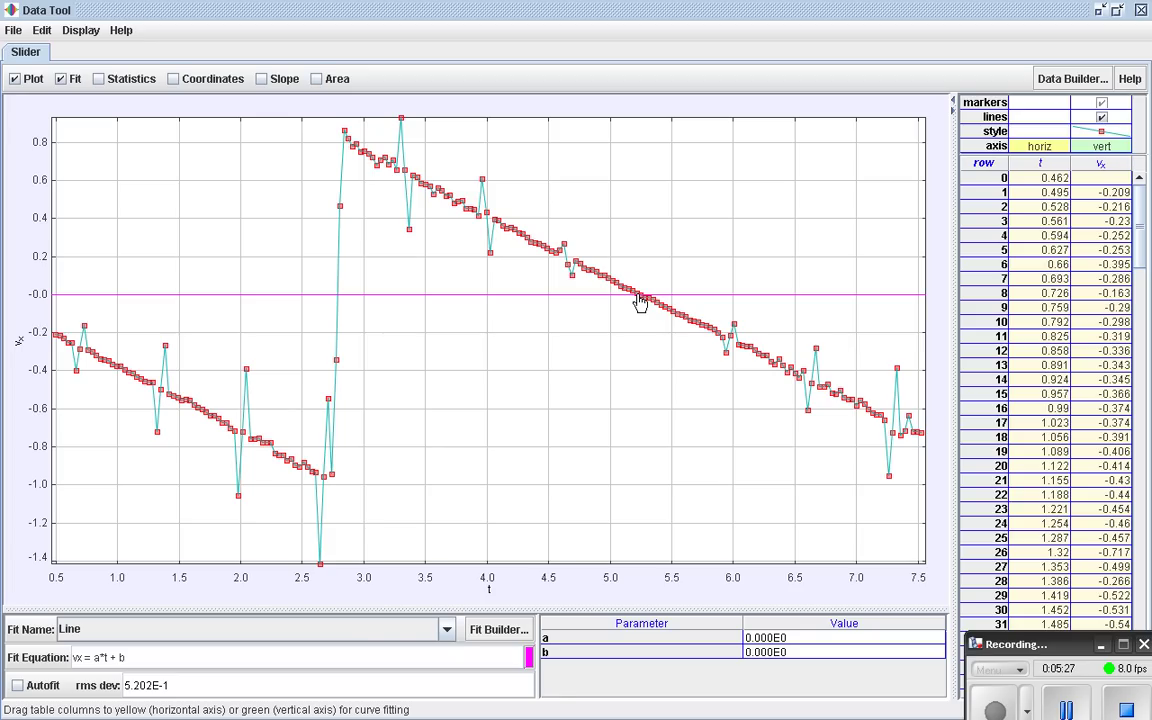
- Autofit a line to vx points from t ≈ 3 s onward: a = -3.266E-1, b = 1.715E0
drag(372, 142, 900, 478)
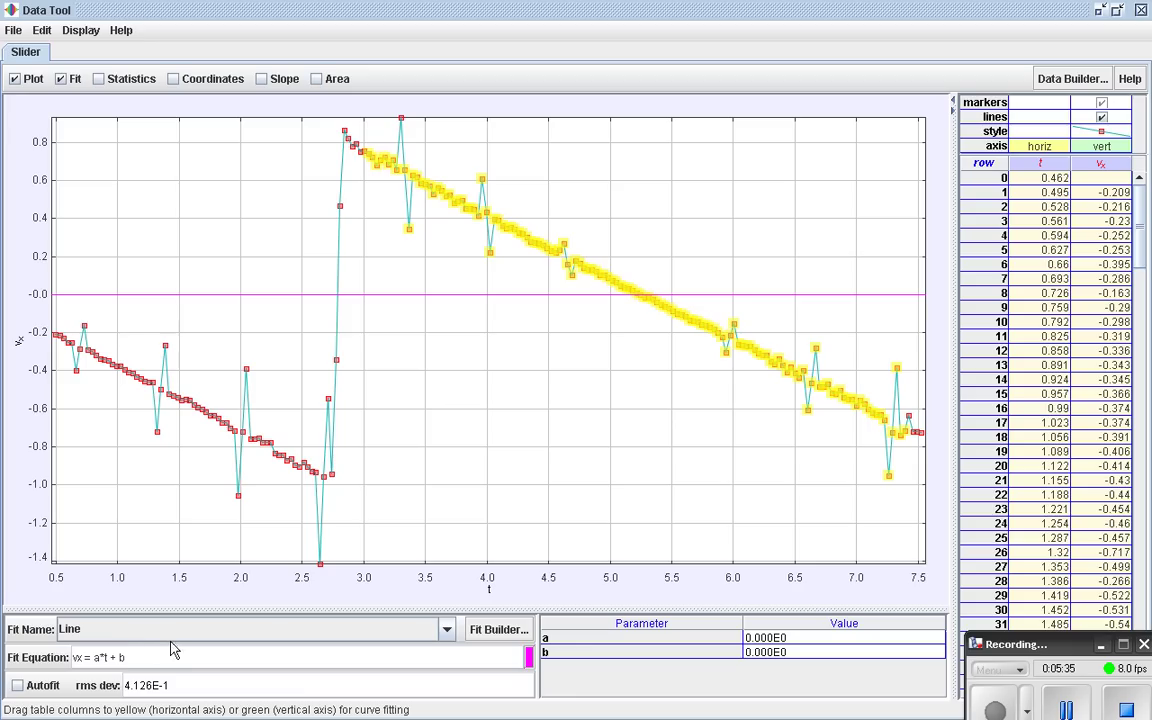
click(17, 686)
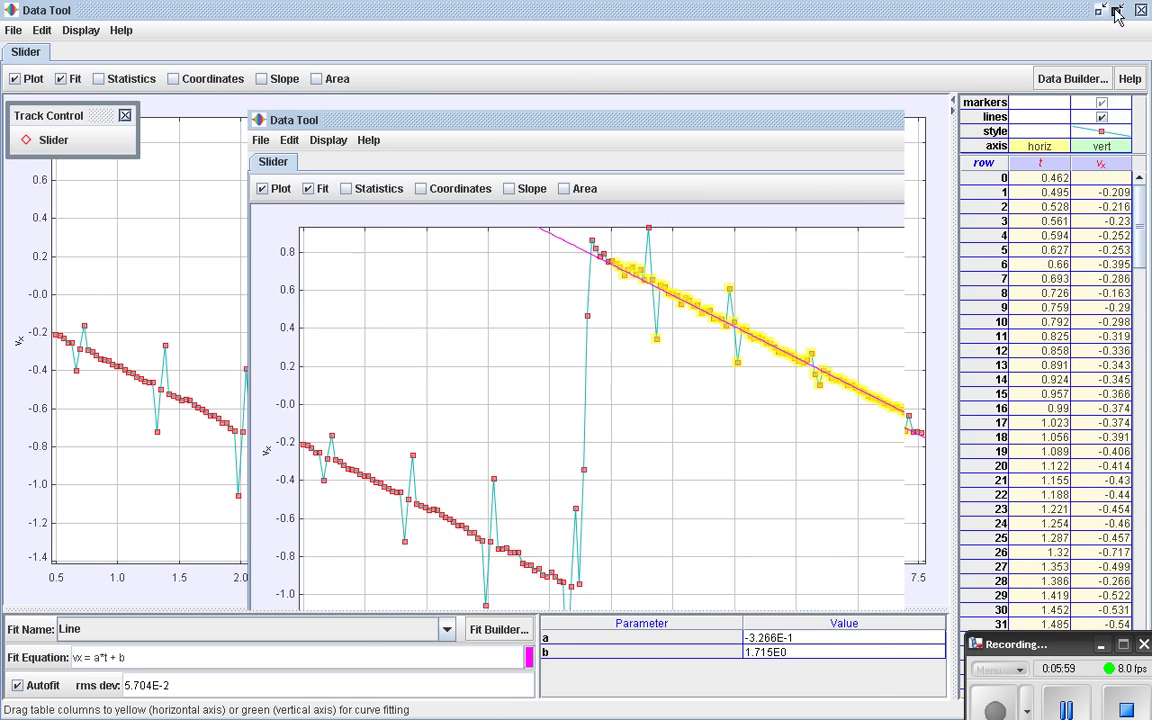
- Restore the Data Tool to a smaller window and move it to the screen bottom
double_click(1000, 12)
drag(715, 118, 765, 214)
drag(858, 213, 849, 580)
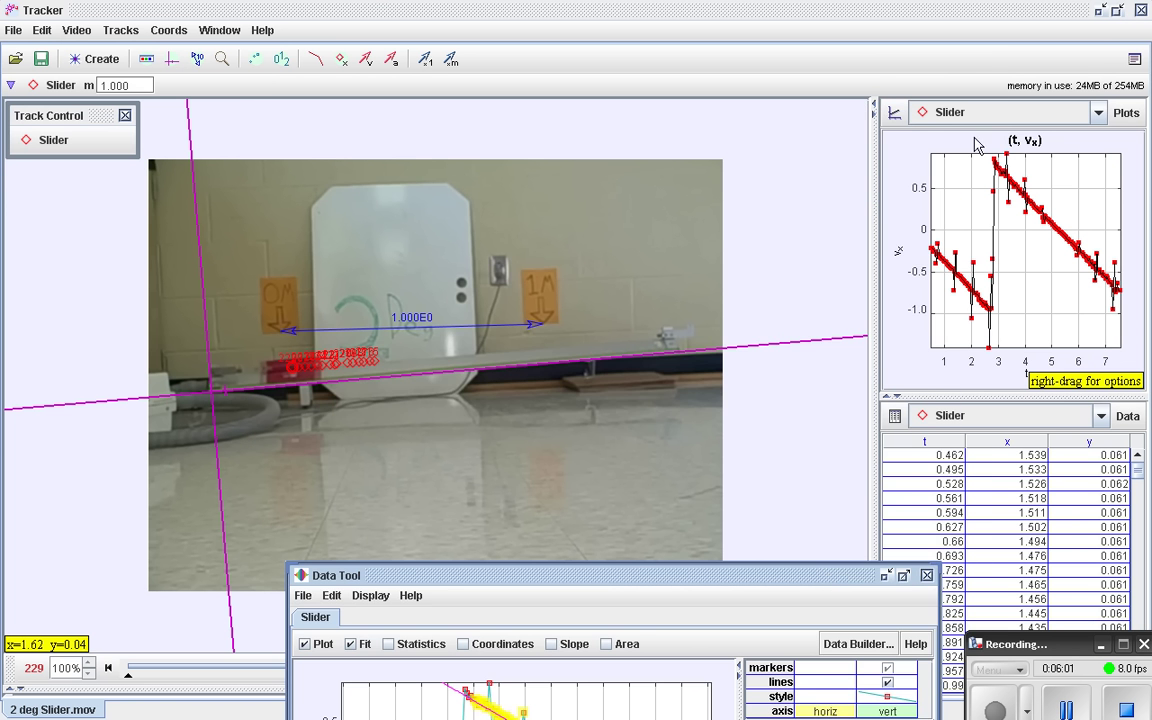
- In the main video window, switch the upper-right panel from the vx plot to Table View
click(895, 114)
click(915, 138)
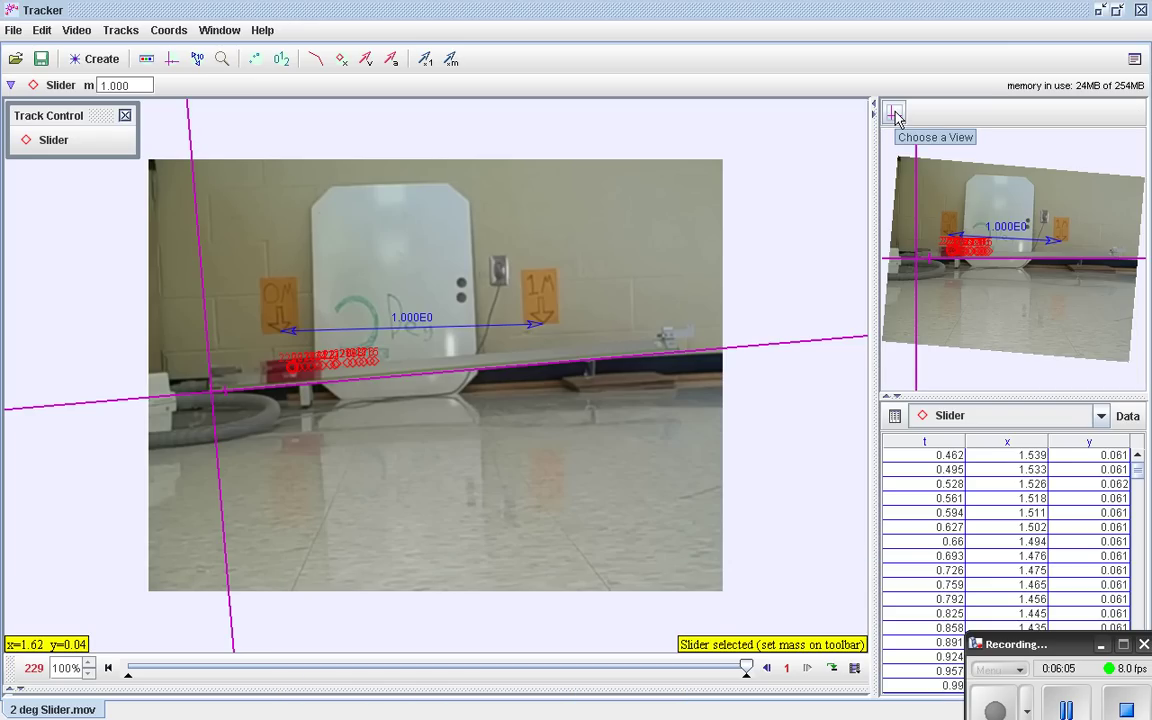
click(895, 114)
click(900, 157)
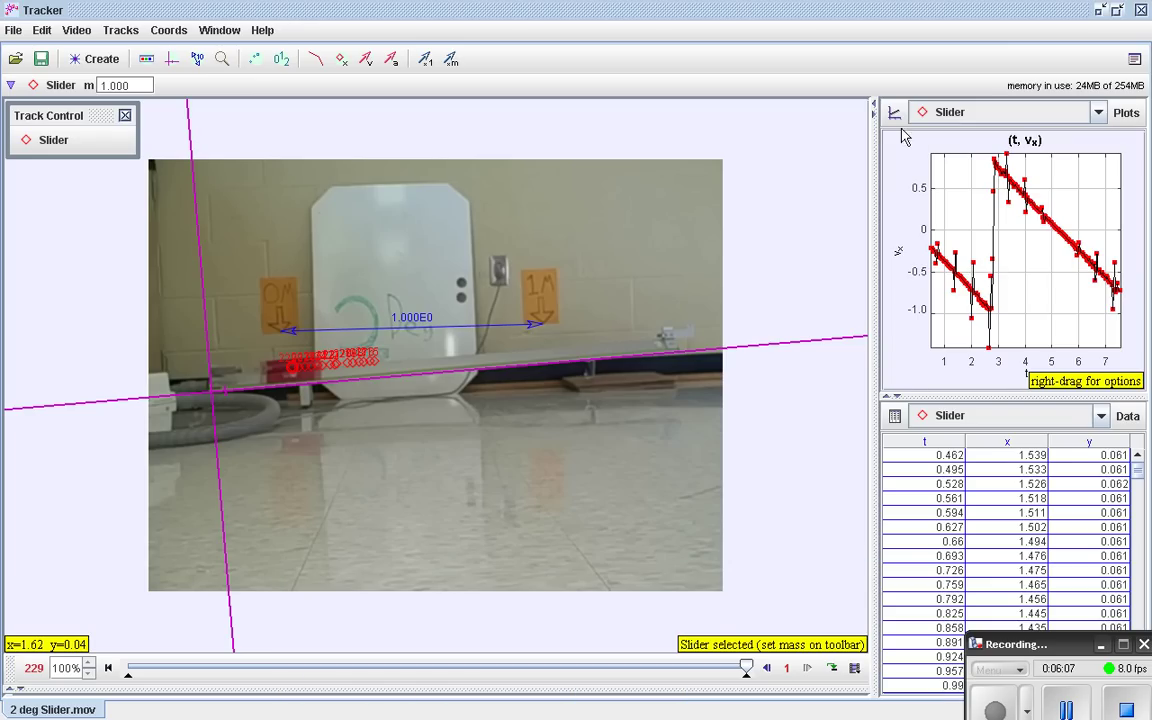
click(894, 120)
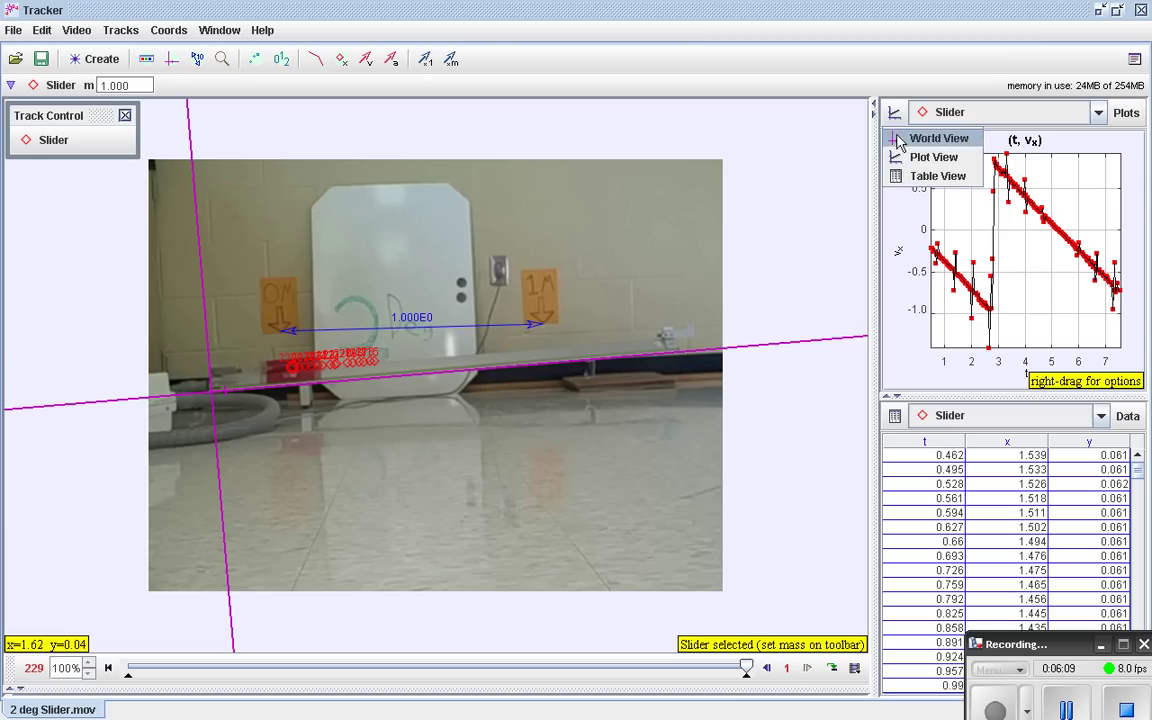
click(903, 176)
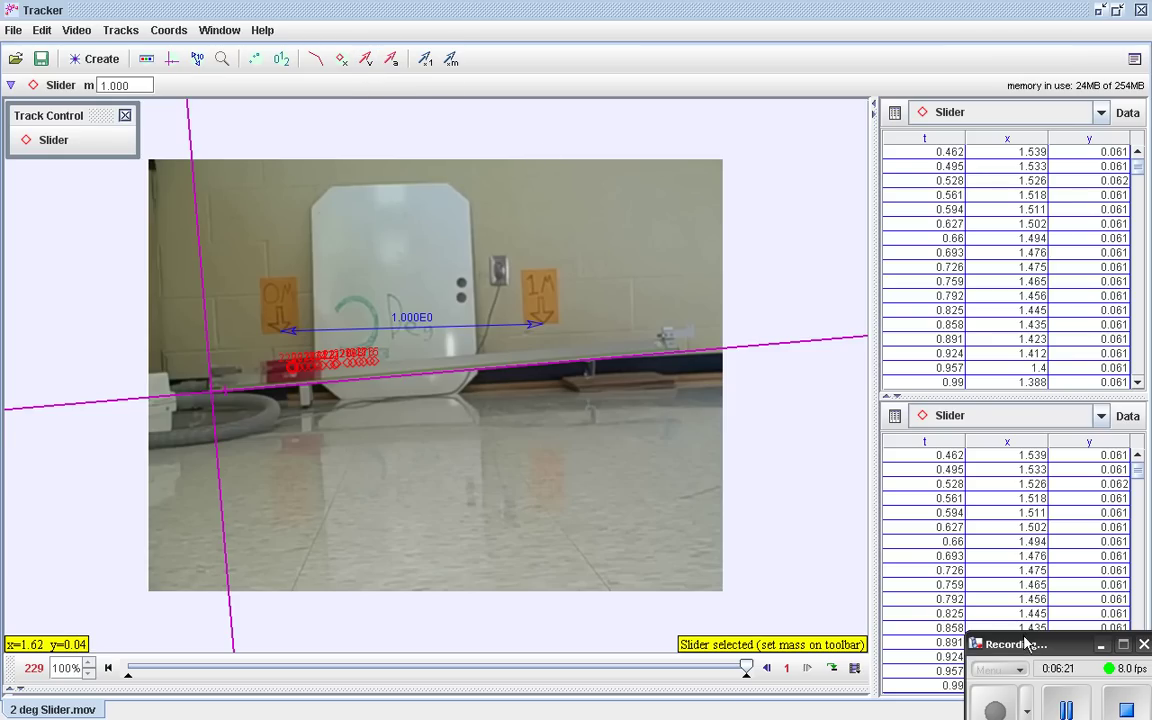
drag(1025, 645, 869, 416)
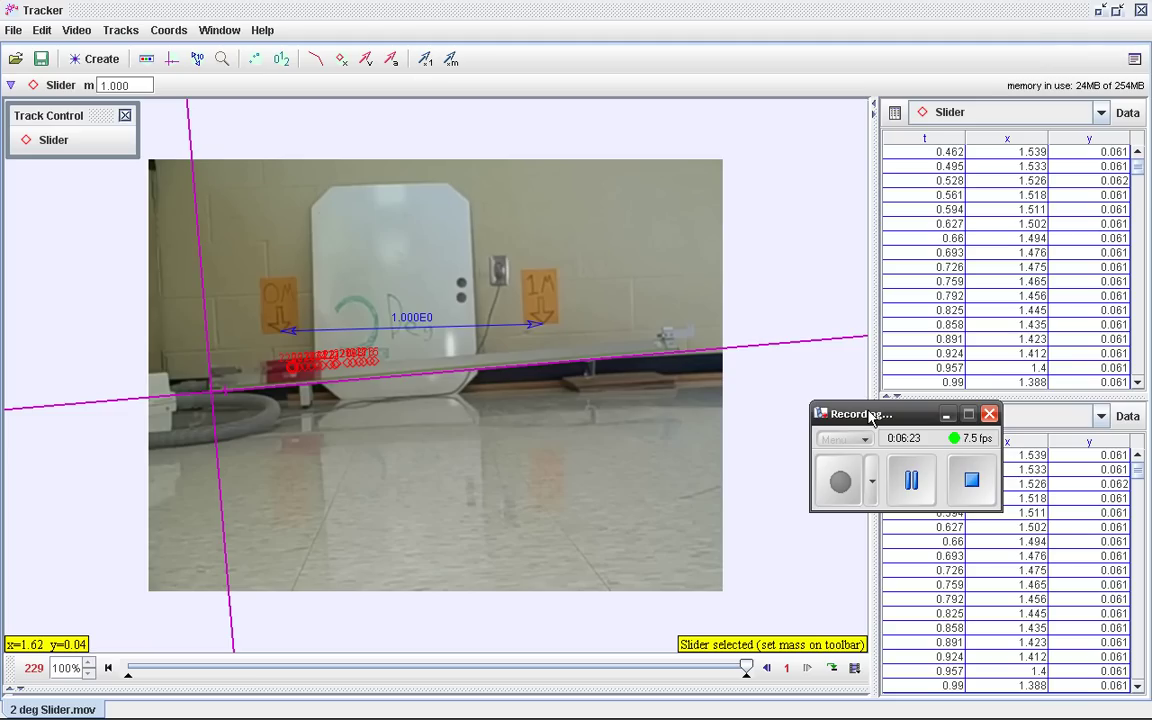